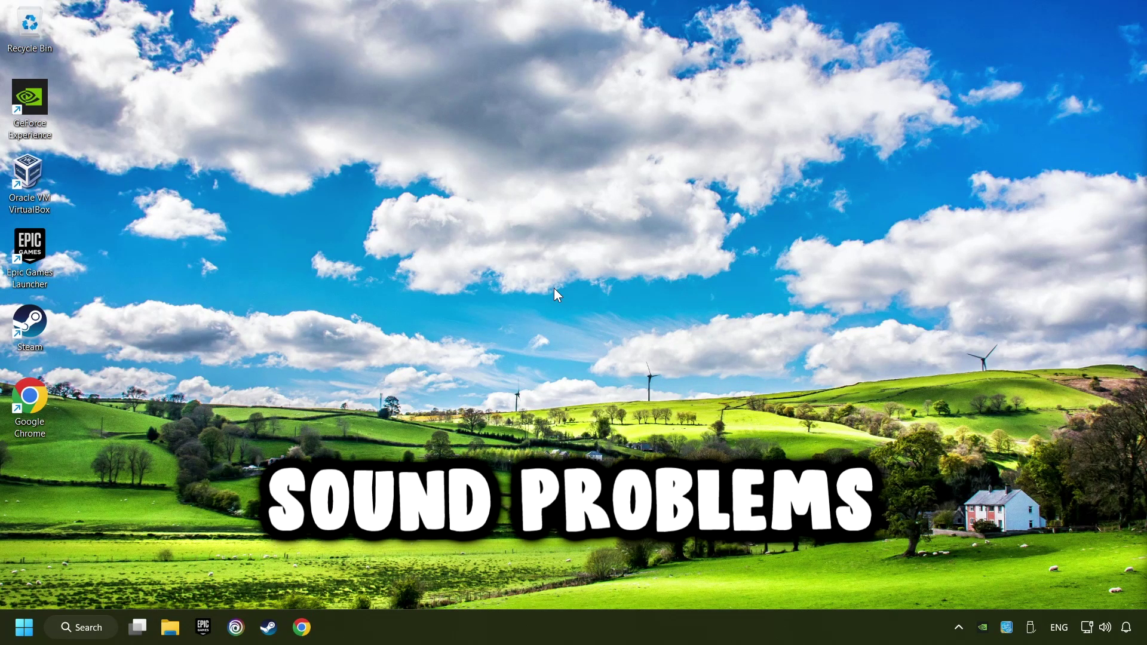
Pick the USB Audio Device speaker as sound output in Quick Settings, then dismiss the panel
click(1108, 637)
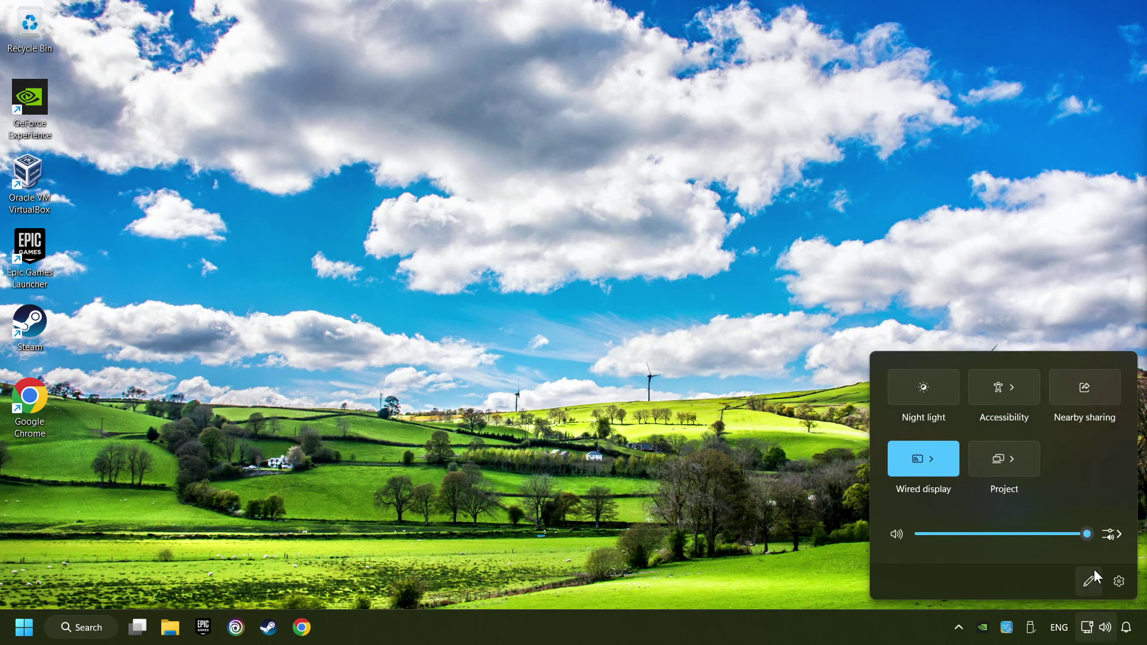
click(1112, 537)
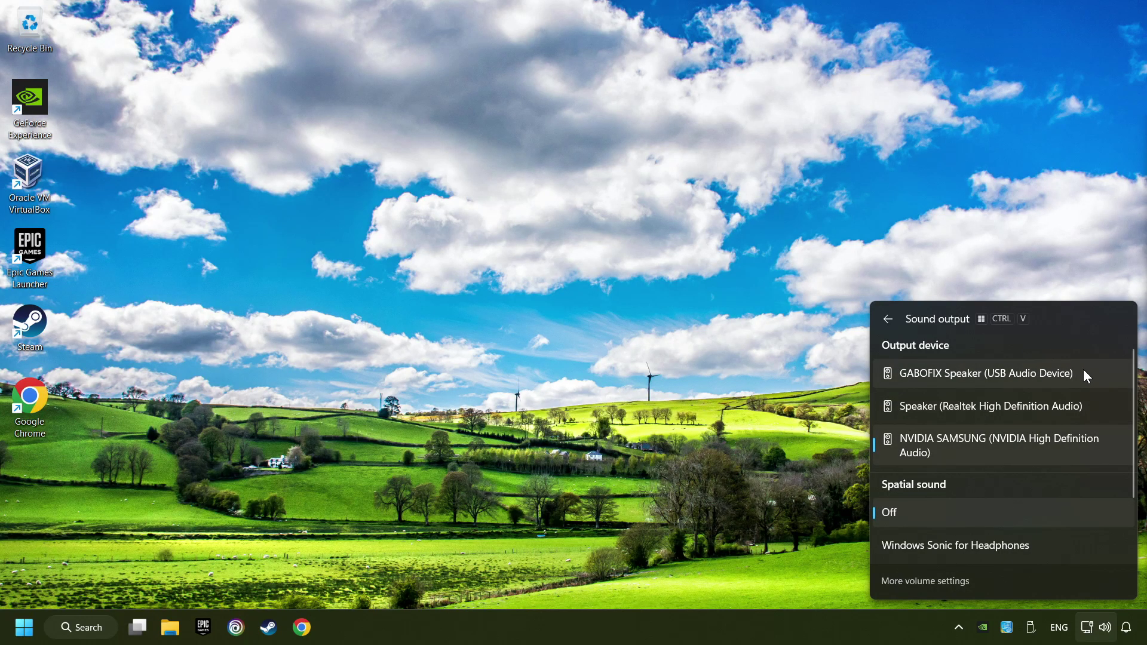
click(1105, 374)
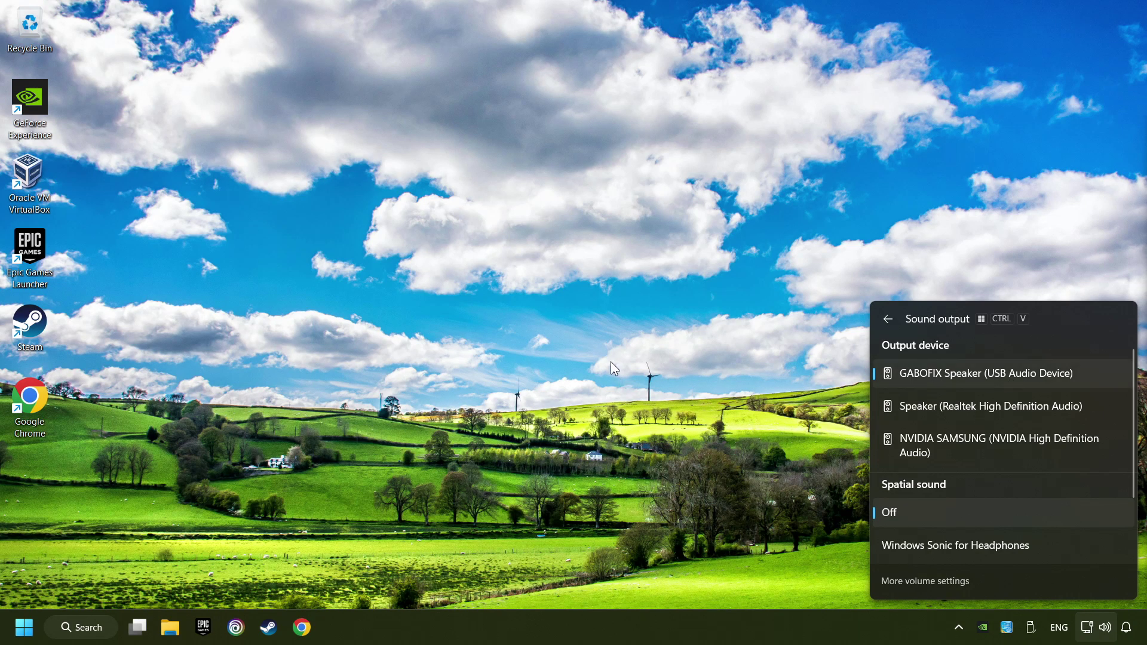
click(586, 321)
key(super)
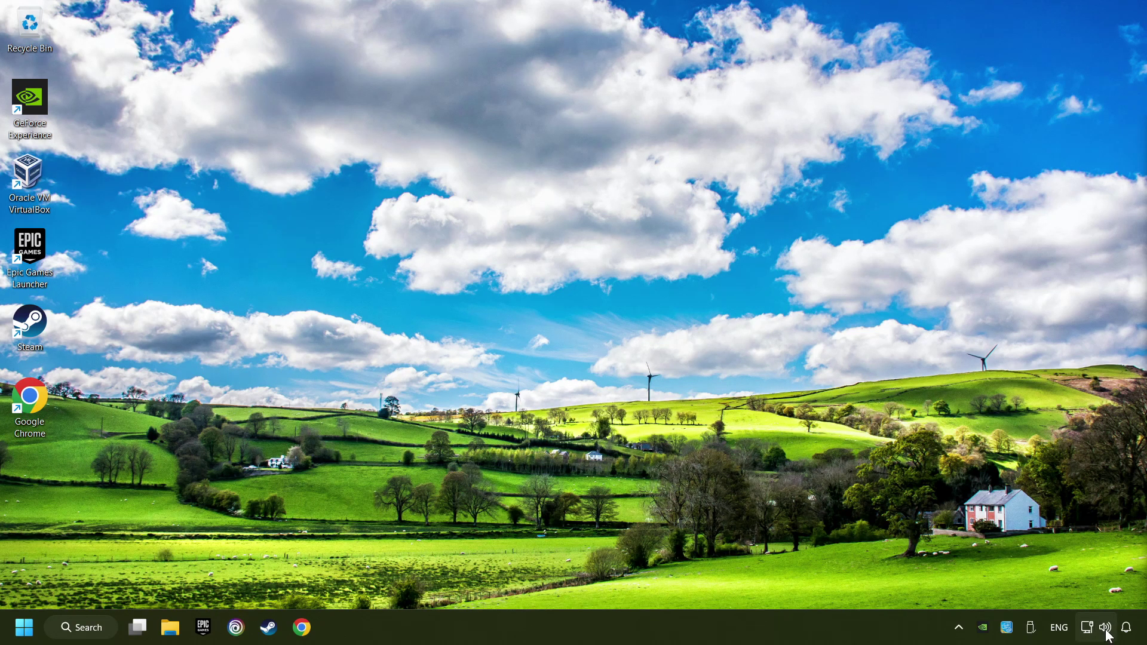
Reset all sound devices and app volumes in the Volume mixer, then close Settings
right_click(1106, 628)
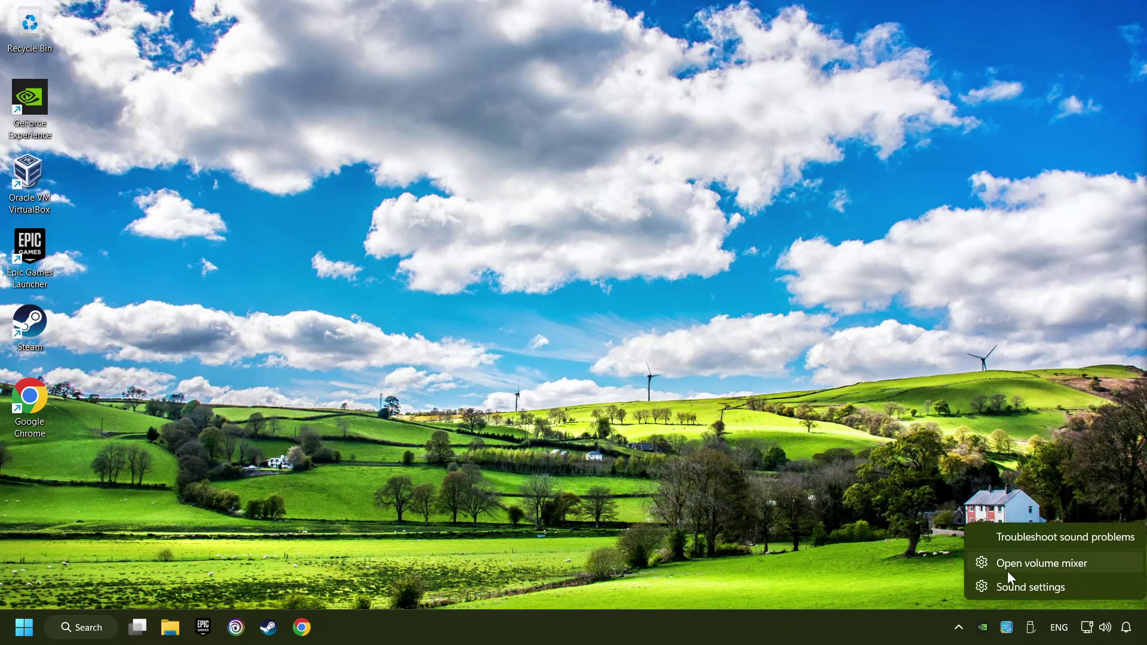
click(1110, 562)
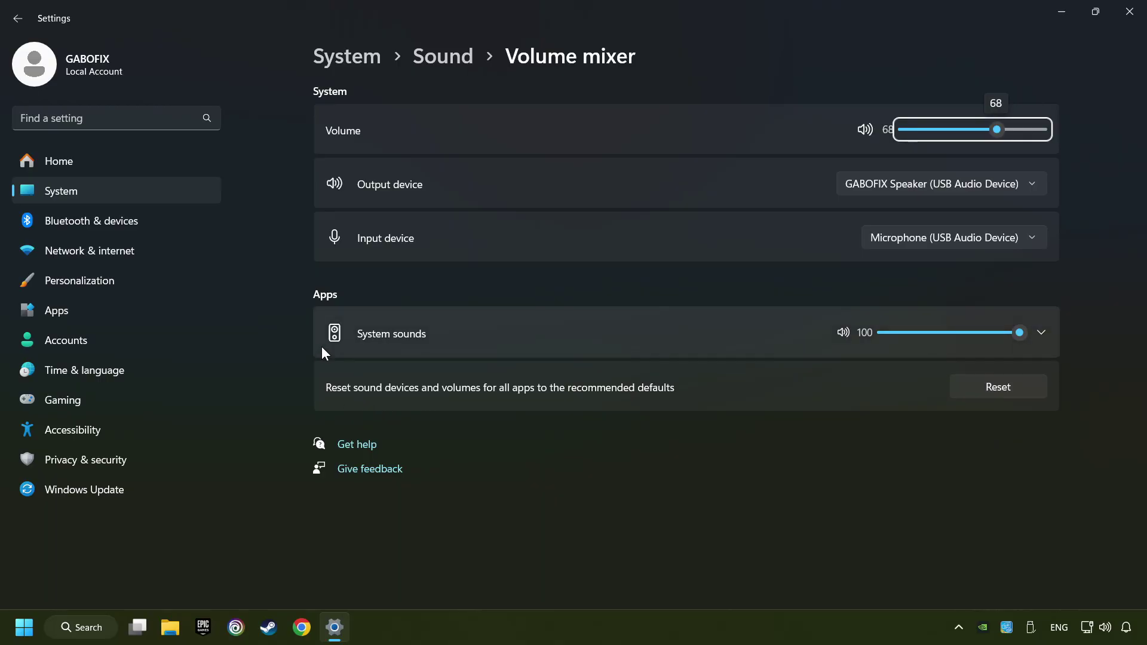
click(1001, 393)
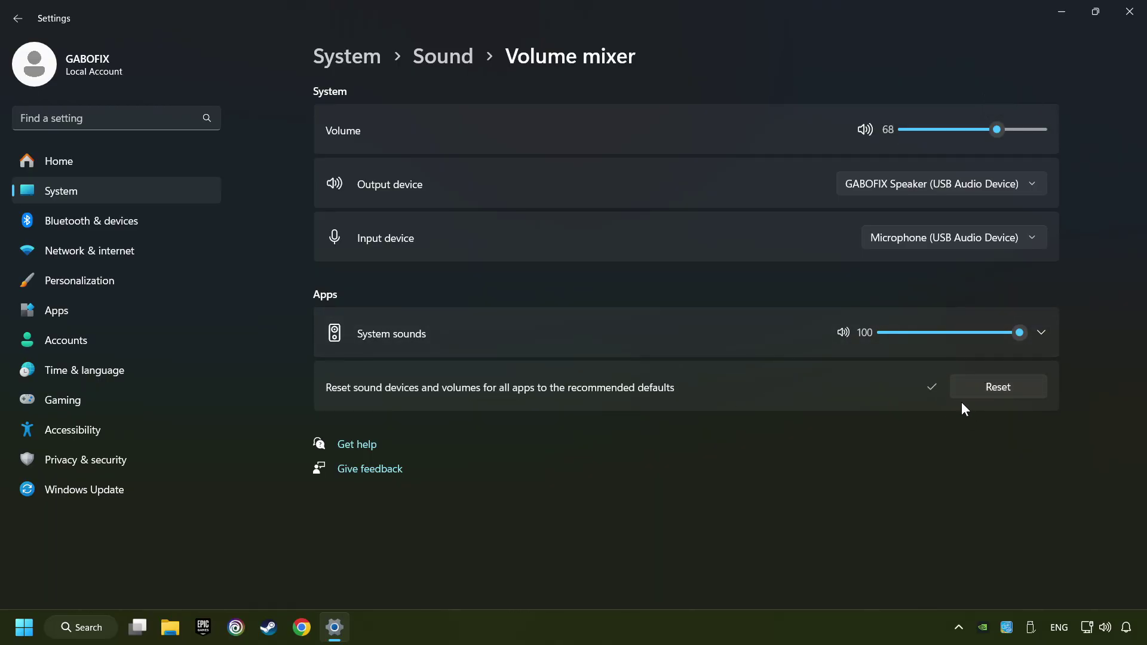
click(1128, 18)
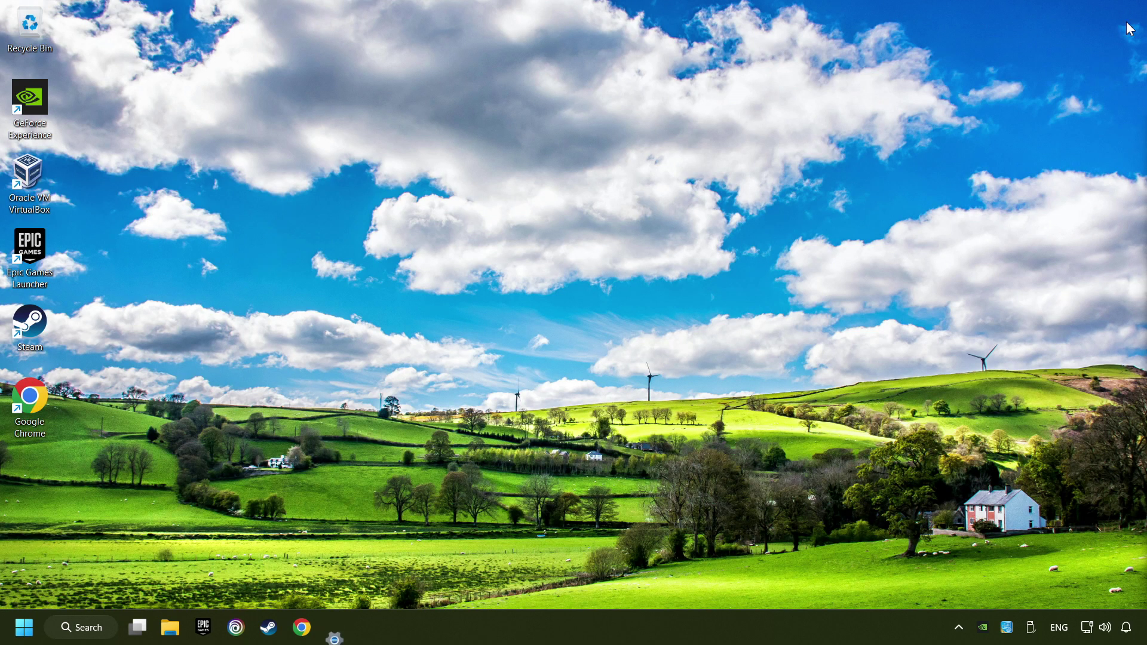
On the Sound settings page, keep the USB speaker as output and raise volume from 68 to 74
right_click(1106, 628)
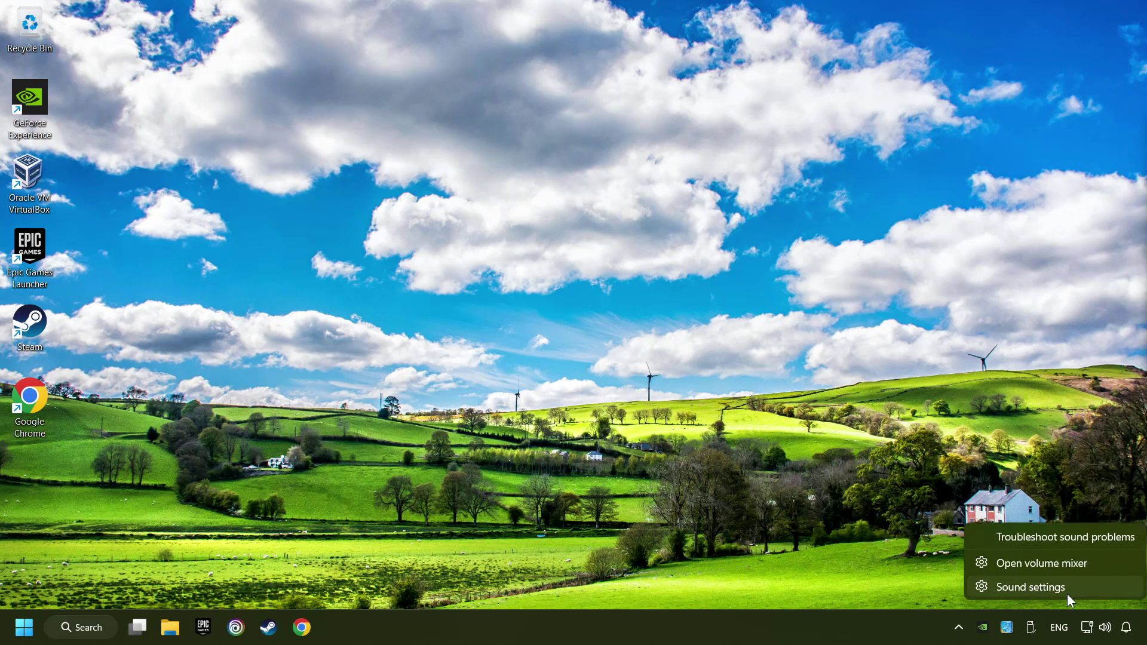
click(1098, 589)
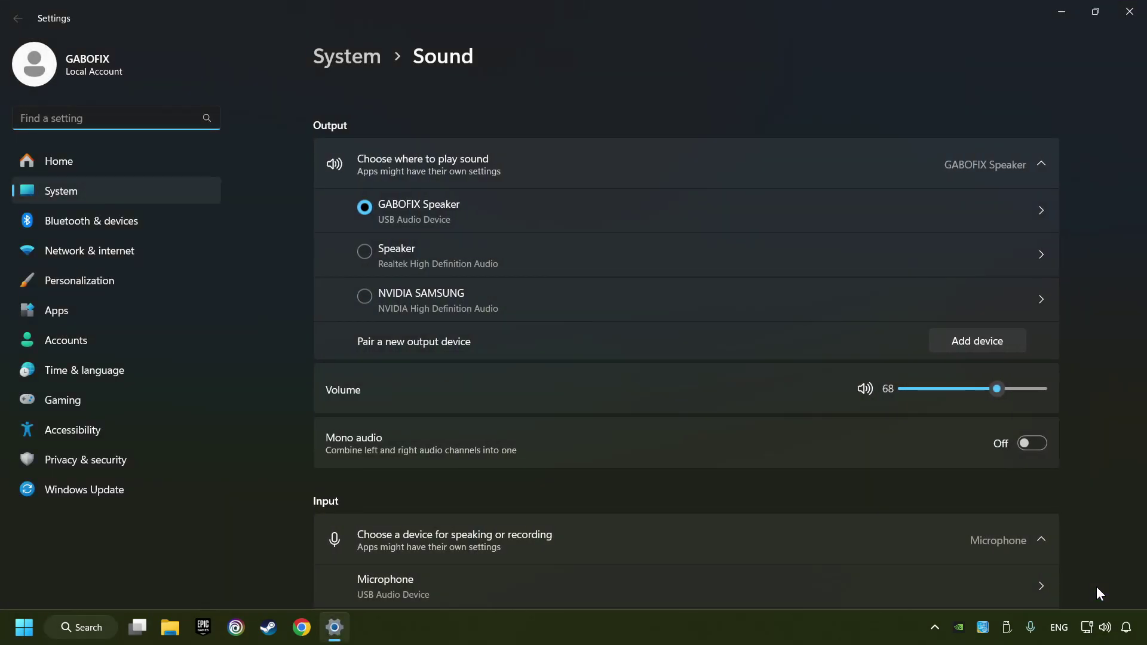
click(366, 210)
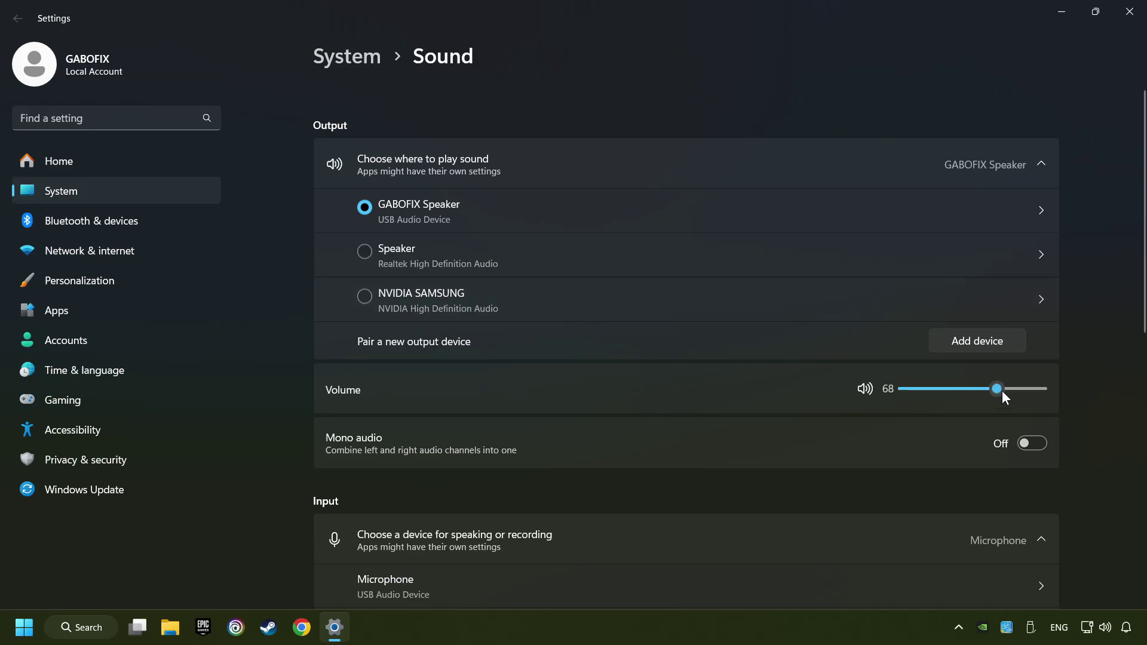
mouse_move(1002, 389)
mouse_down()
mouse_move(991, 392)
mouse_move(1009, 393)
mouse_up()
scroll(705, 395, down, 10)
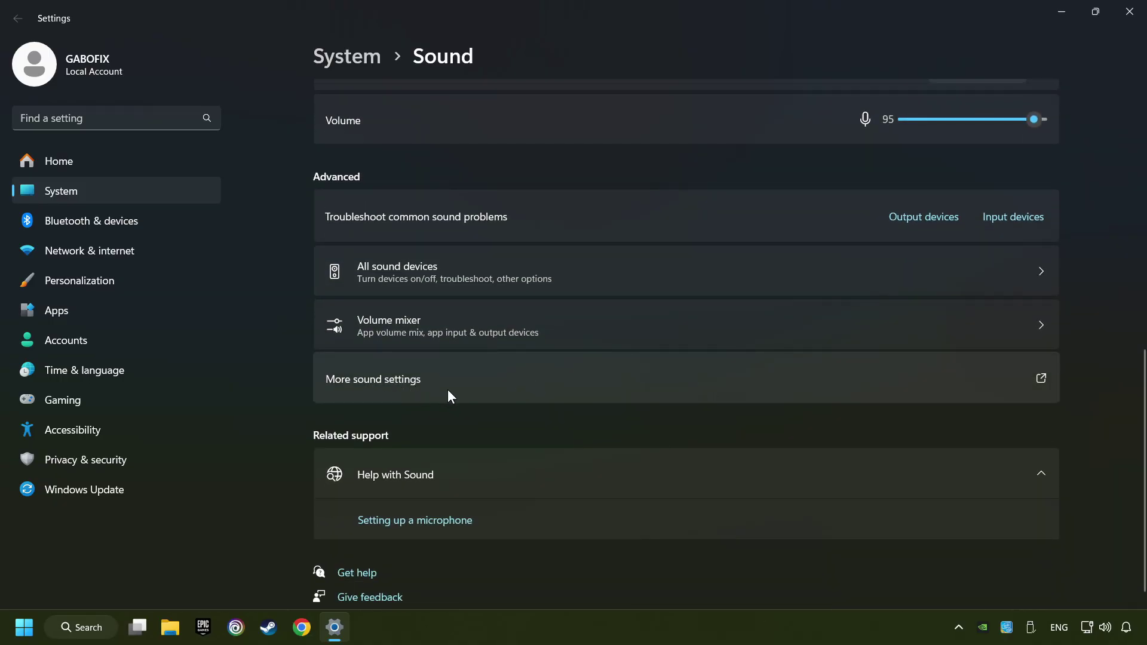
Disable the NVIDIA SAMSUNG and Realtek Speaker playback devices in the classic Sound dialog
click(449, 392)
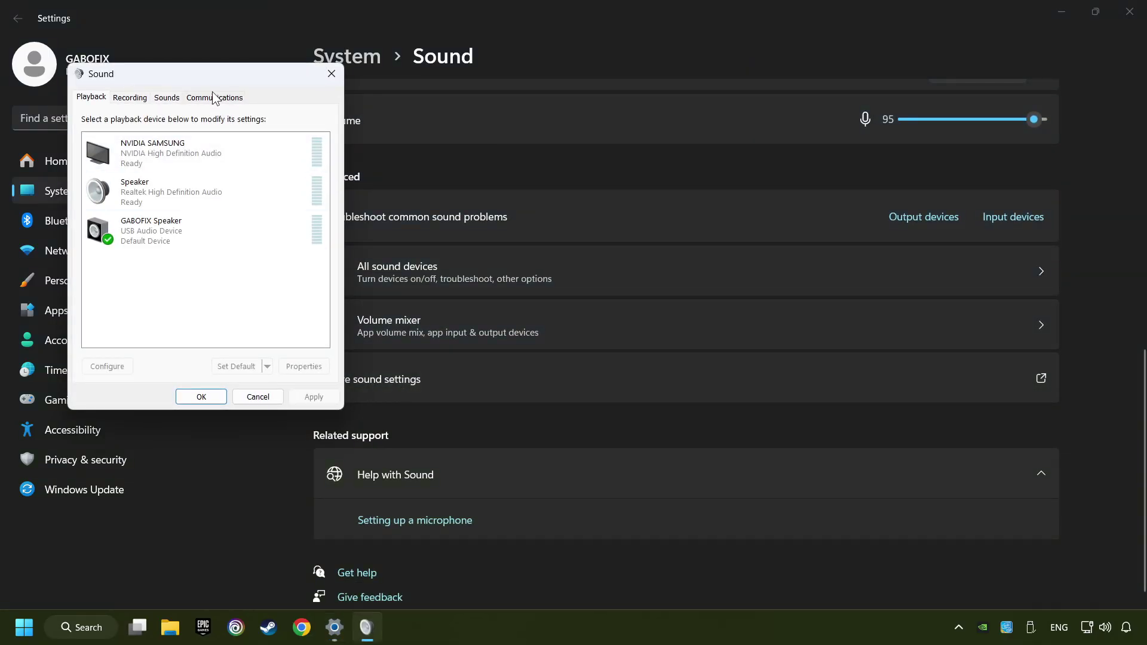
drag(213, 92, 586, 165)
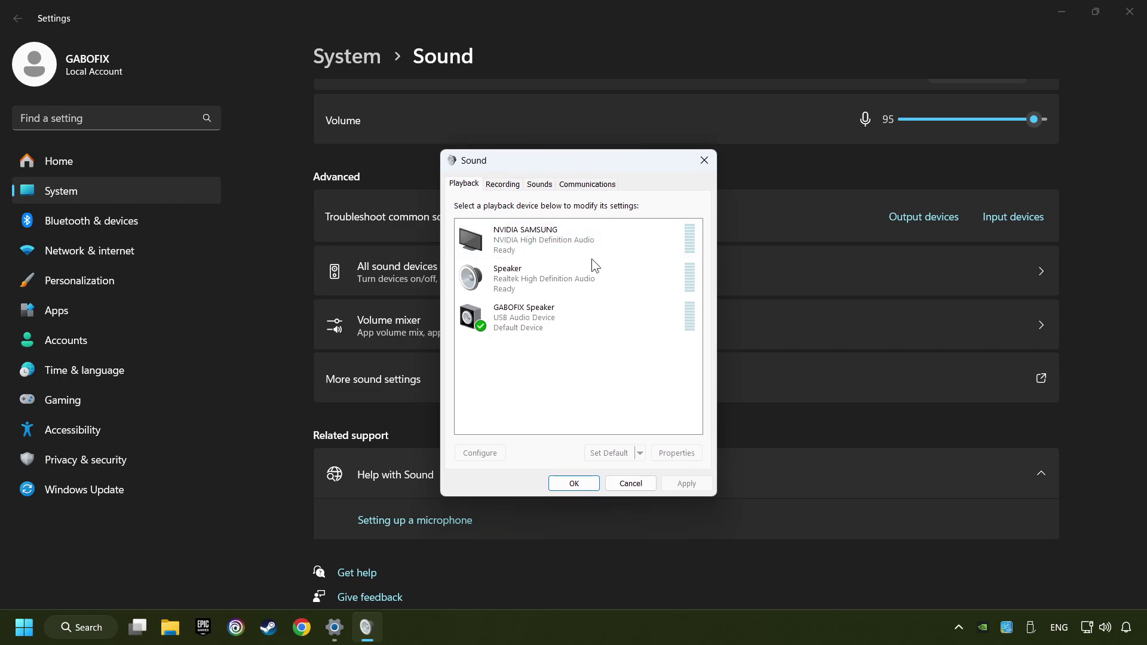
right_click(622, 228)
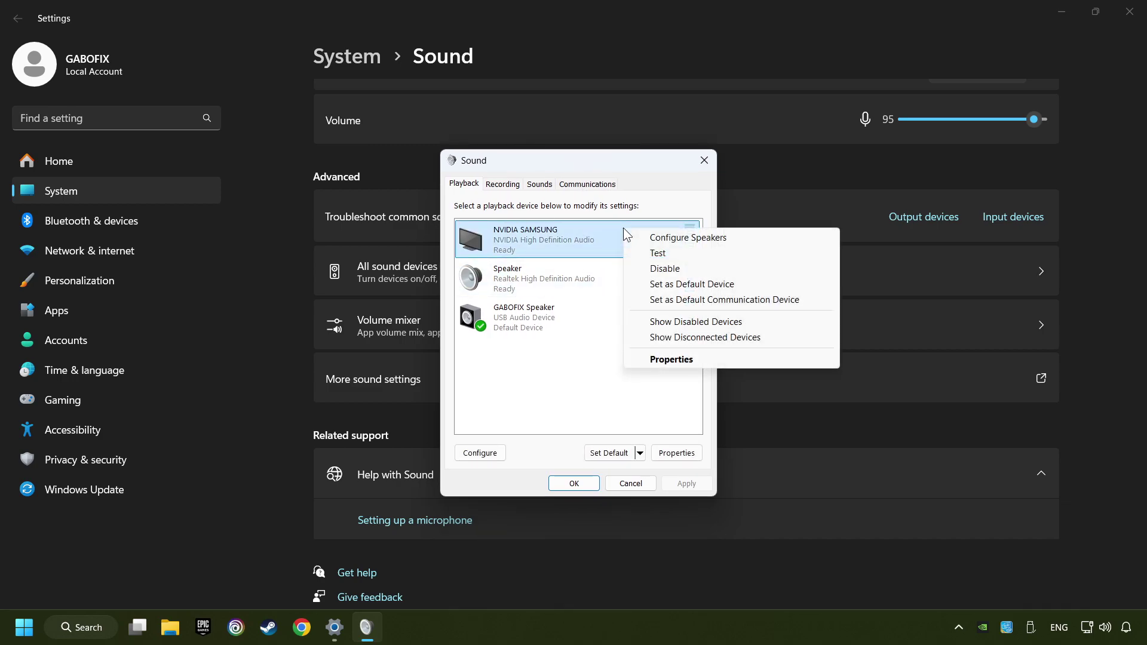
click(679, 270)
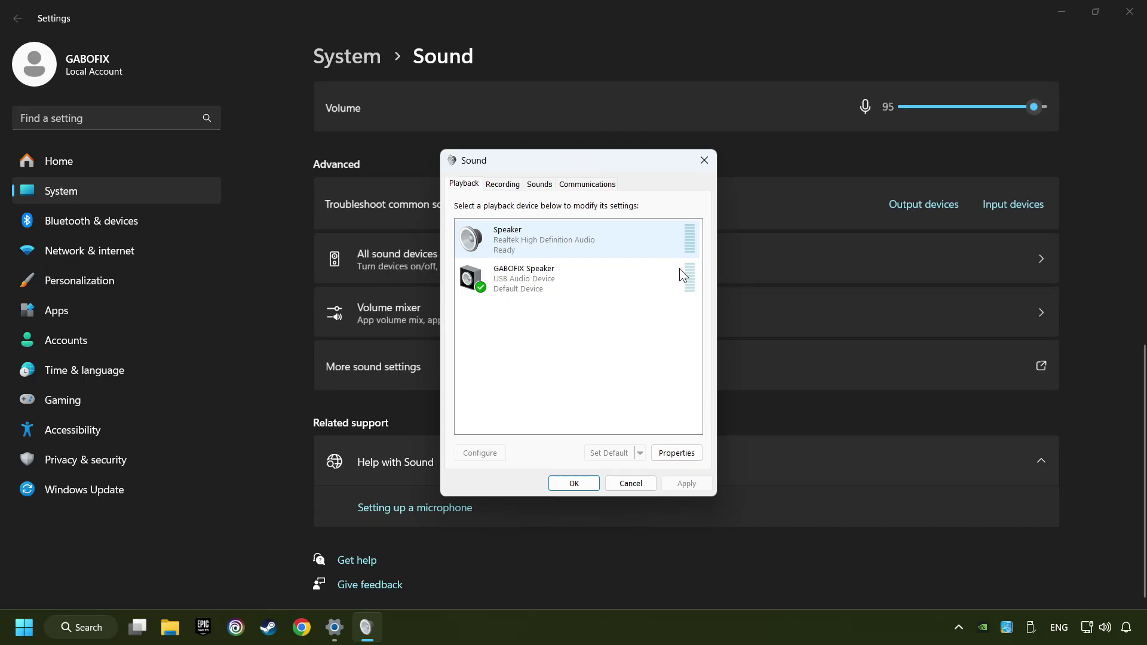
right_click(634, 238)
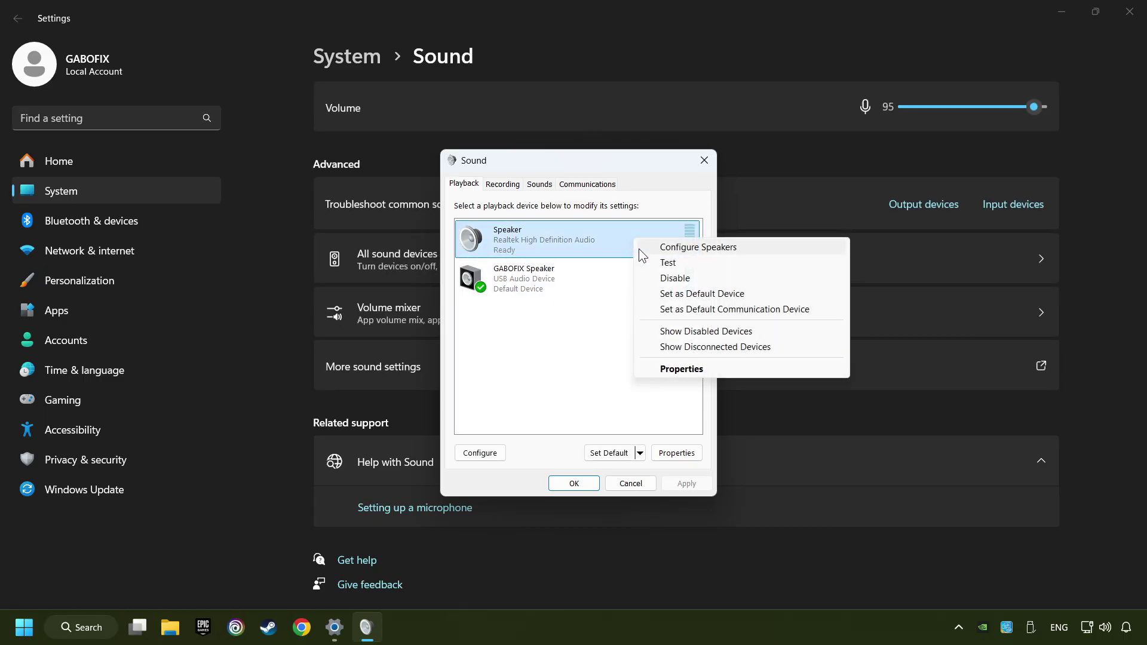
click(704, 279)
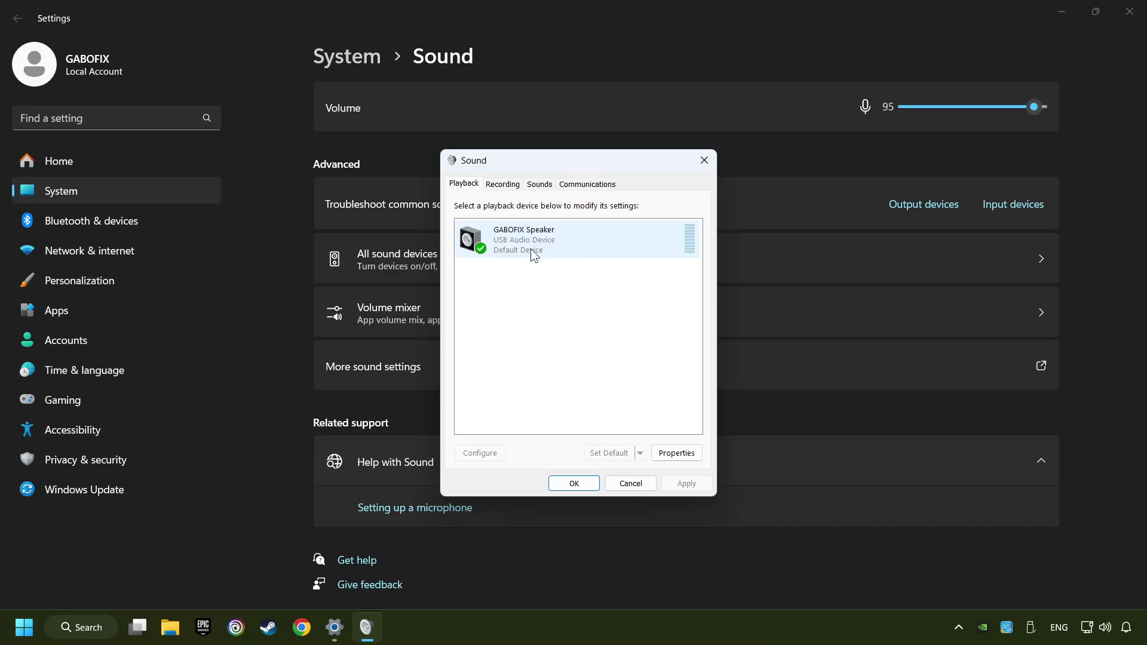
Run the USB speaker's Configure wizard with Stereo and no full-range speakers, then finish
click(580, 238)
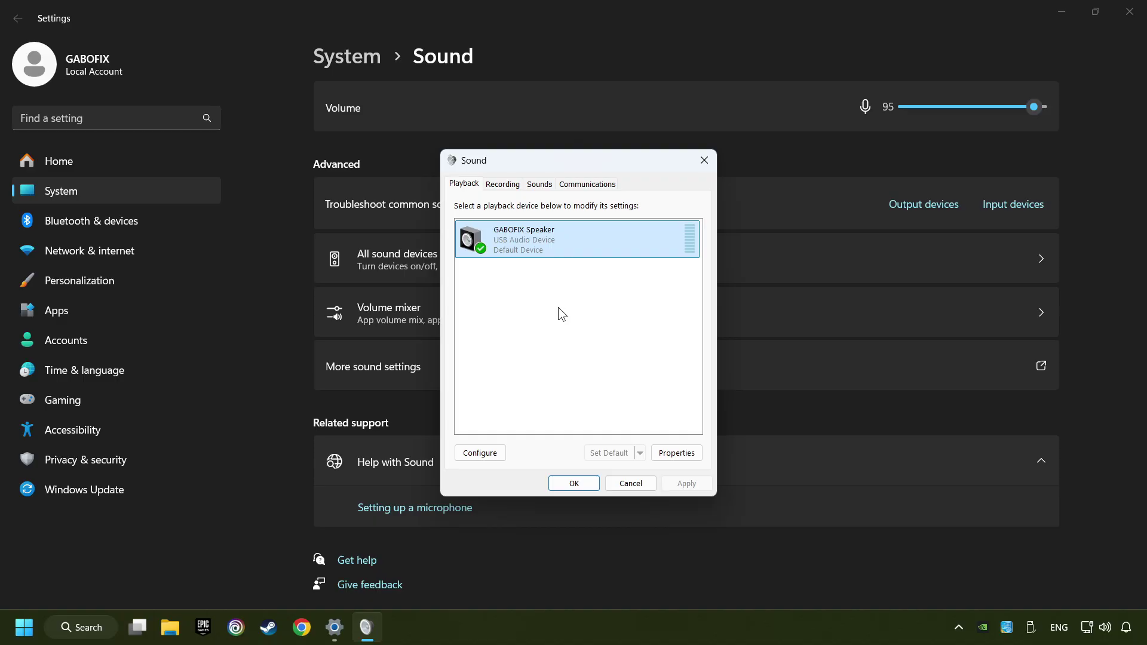
click(493, 457)
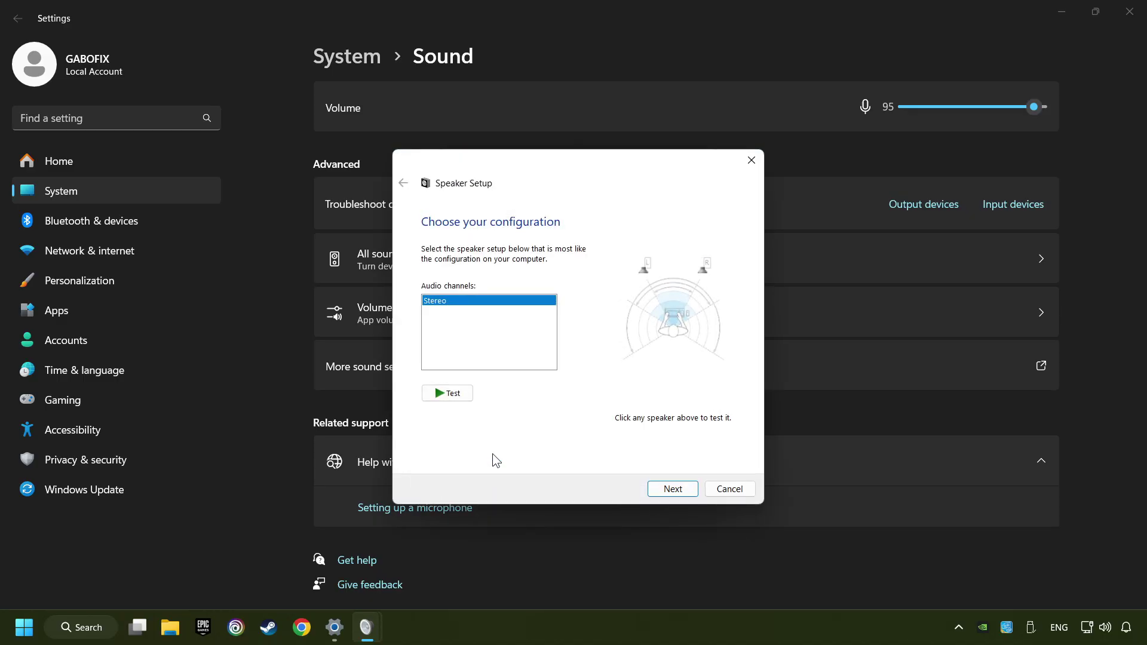
click(674, 487)
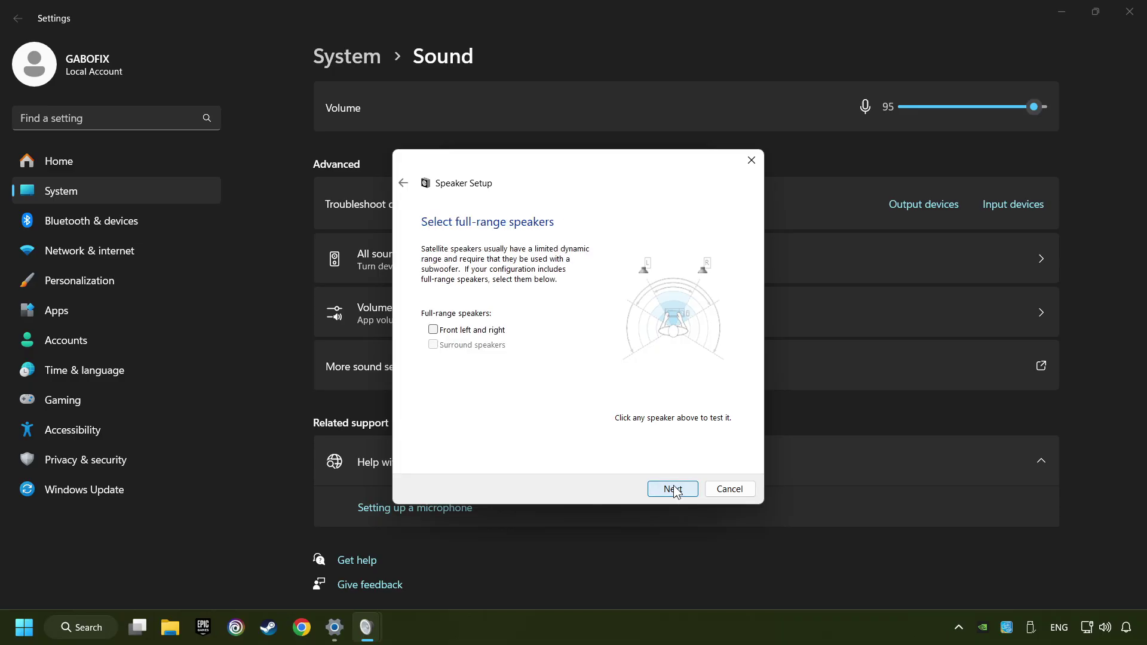
click(674, 489)
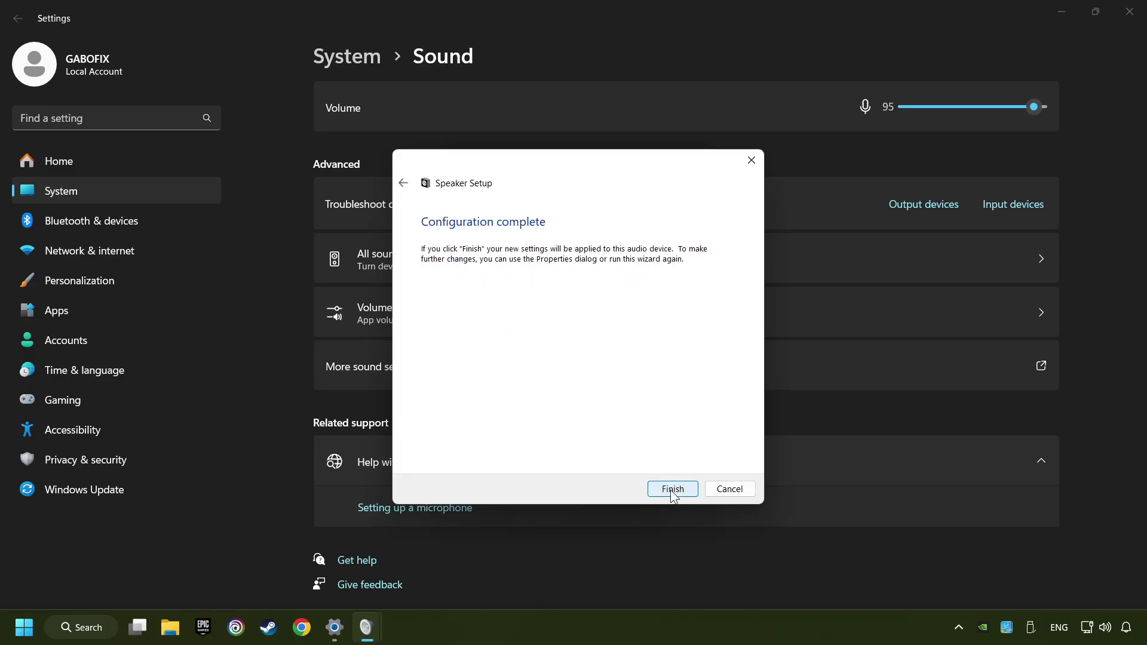
click(671, 489)
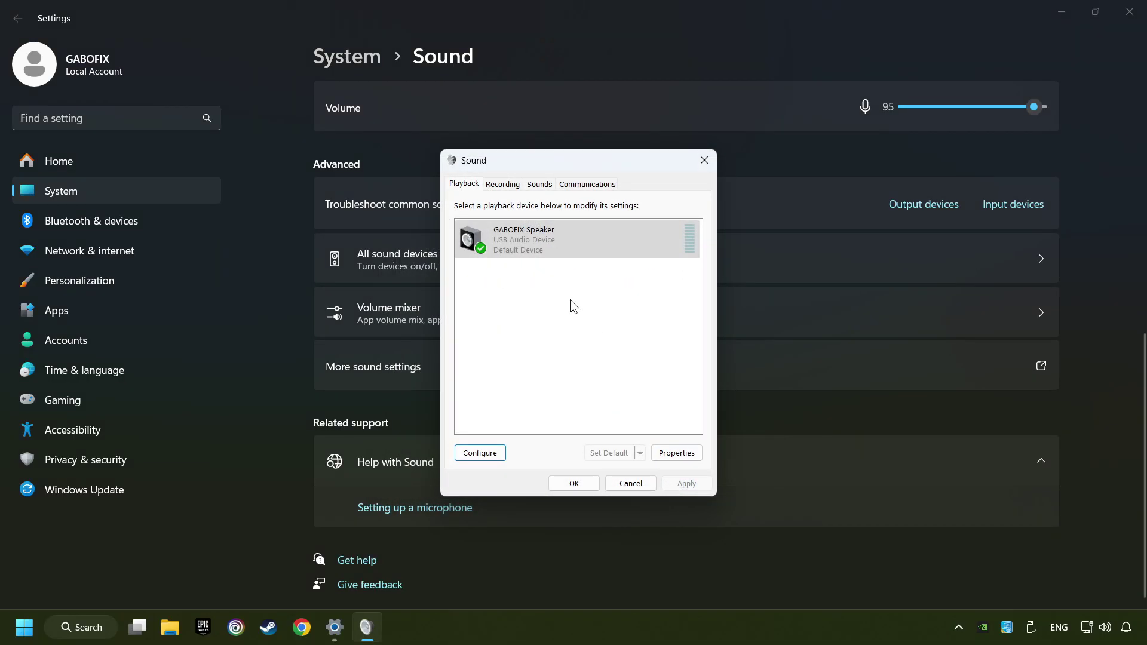
In the USB speaker's properties, disable all enhancements and apply
click(571, 252)
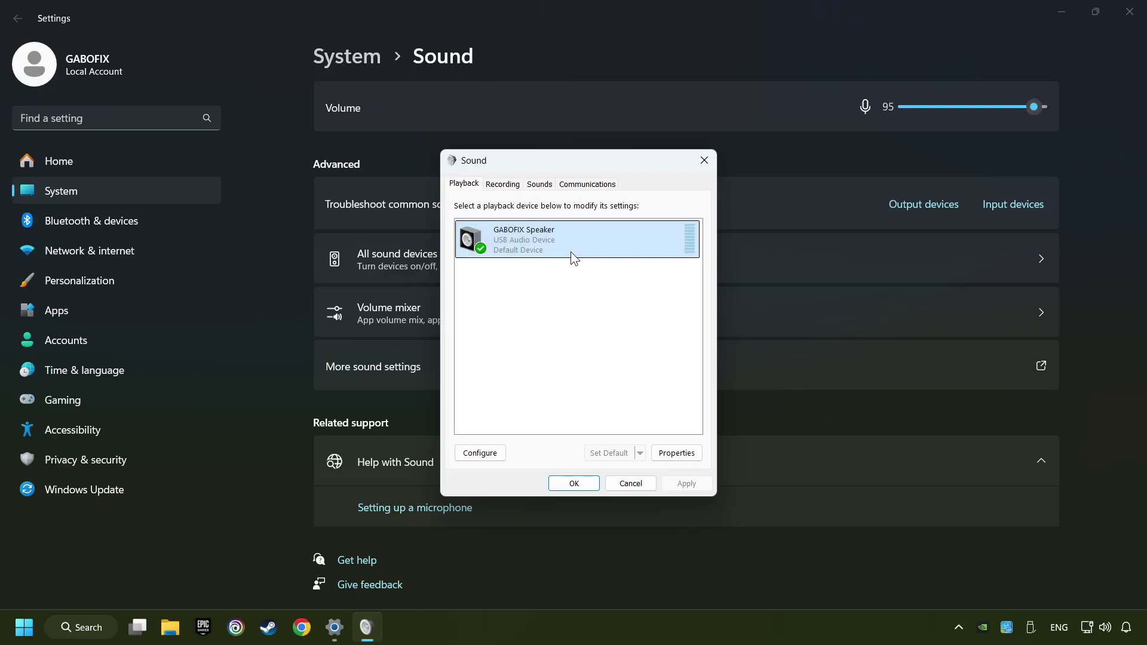
click(691, 459)
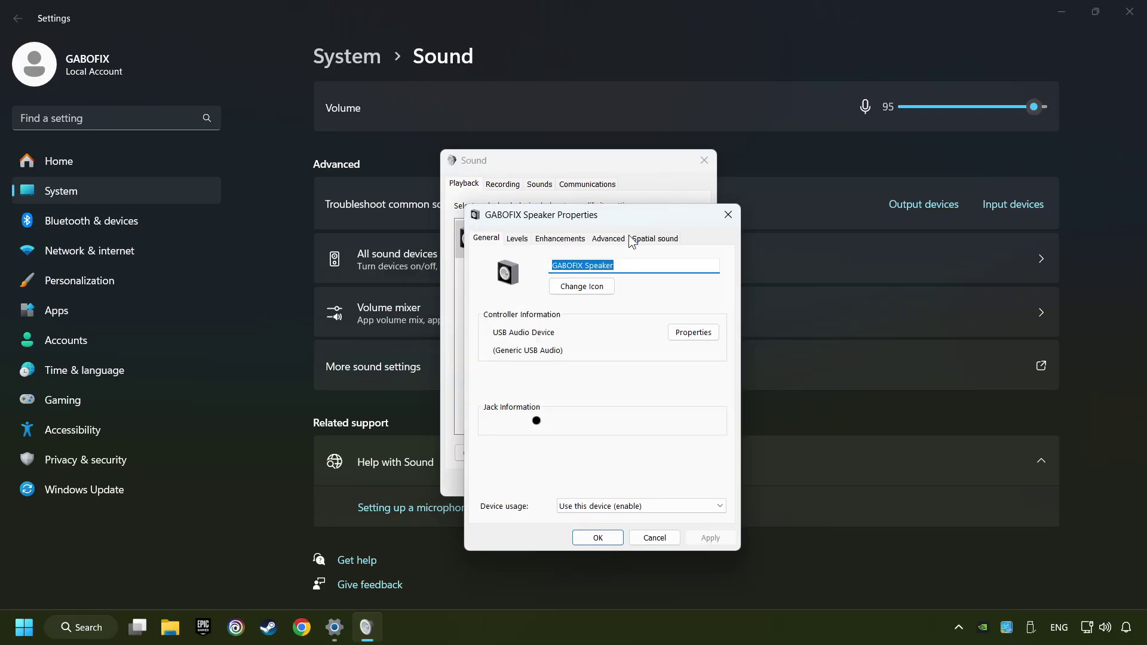
drag(625, 227, 611, 172)
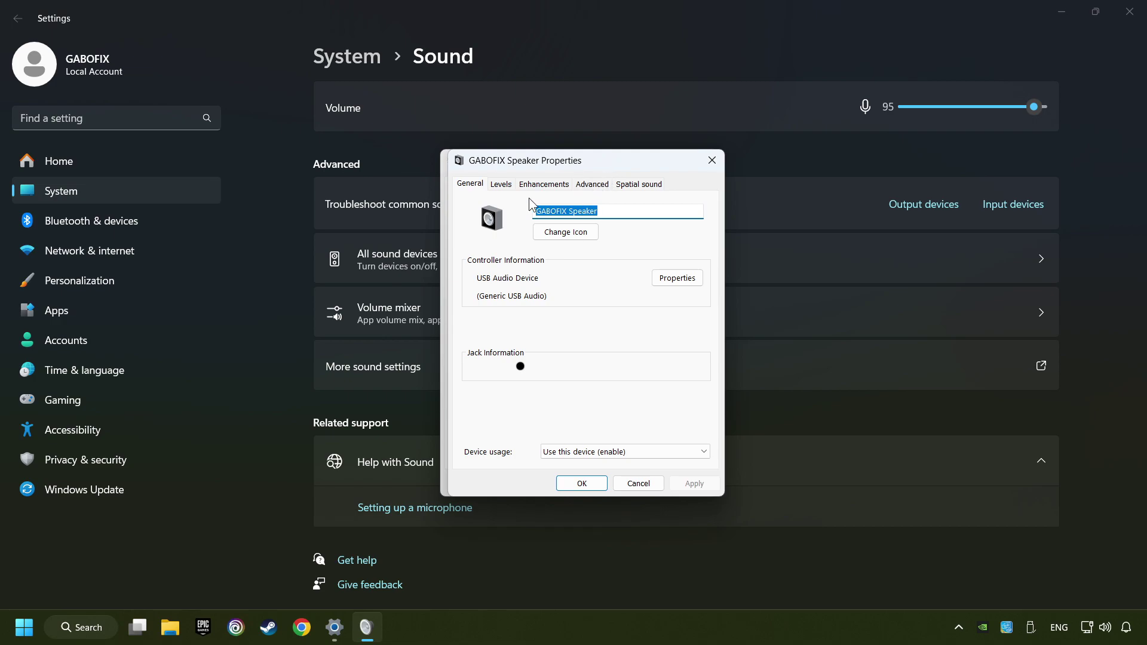
click(544, 185)
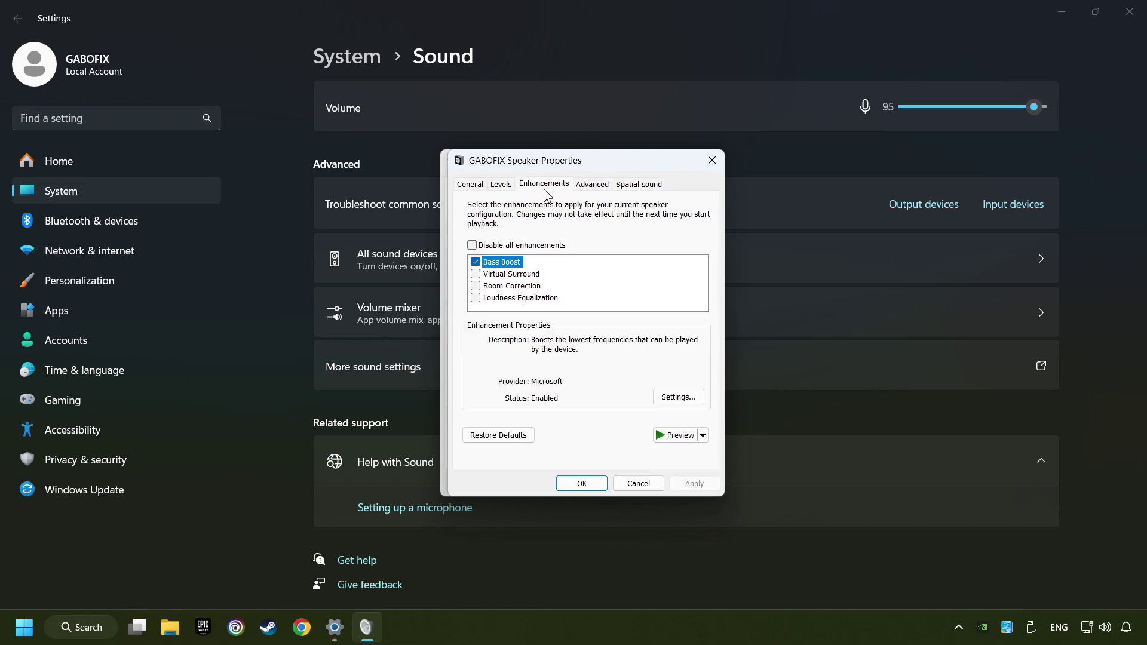
click(508, 246)
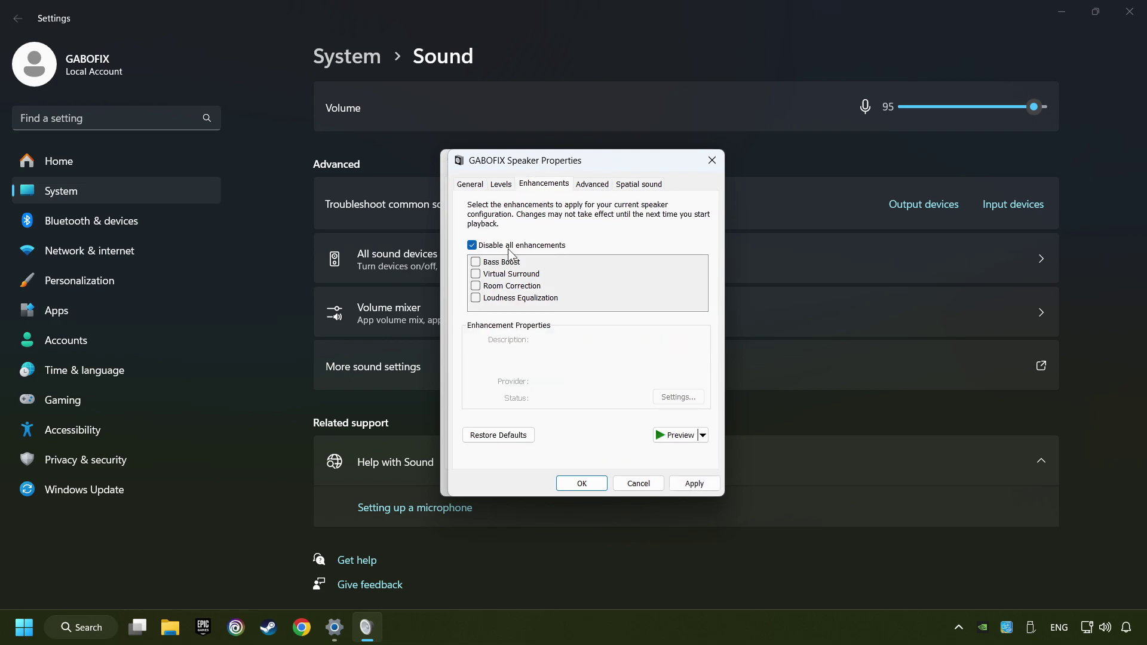
click(694, 484)
Keep the 16 bit, 48000 Hz (DVD Quality) format, set spatial sound to Off, and confirm with OK
click(592, 185)
click(598, 255)
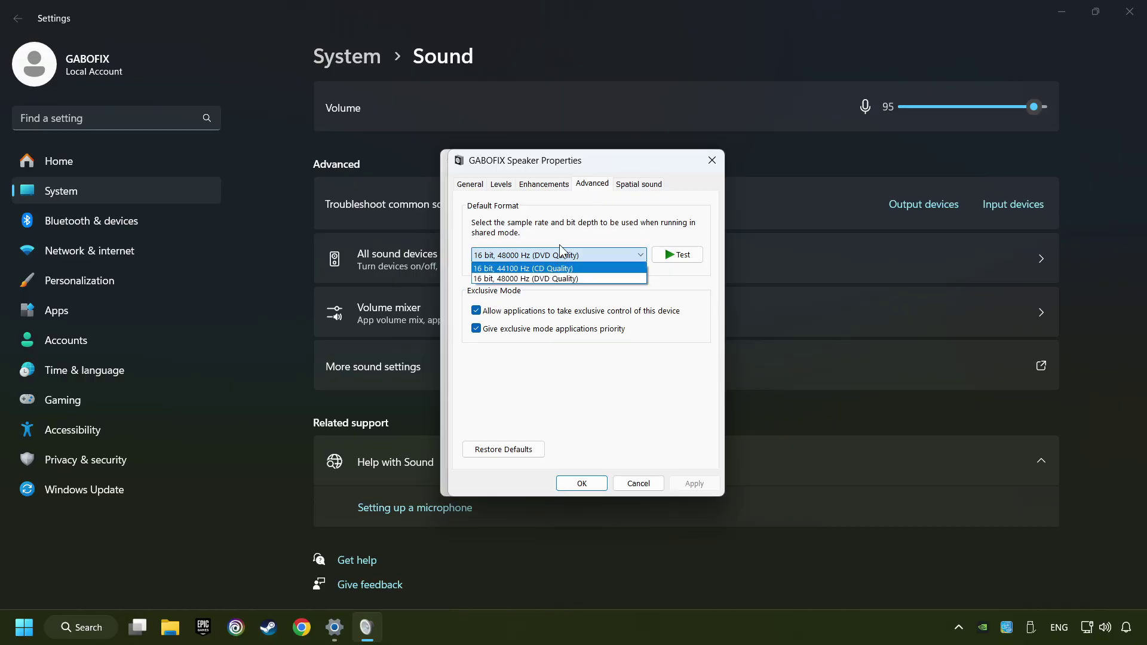
click(572, 279)
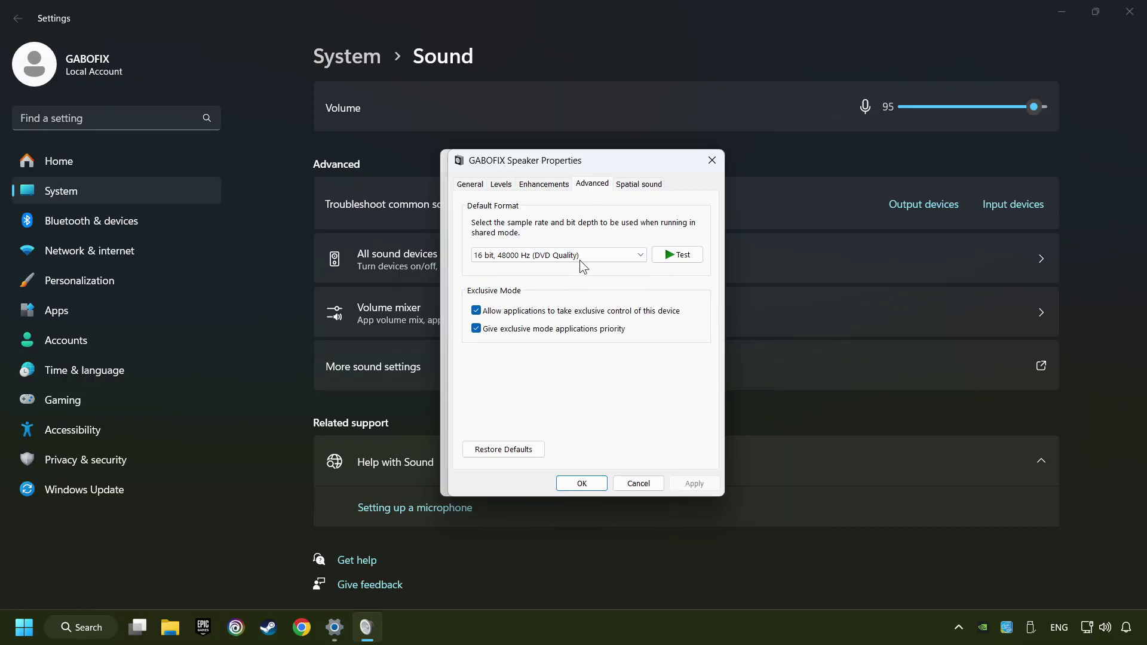
click(634, 188)
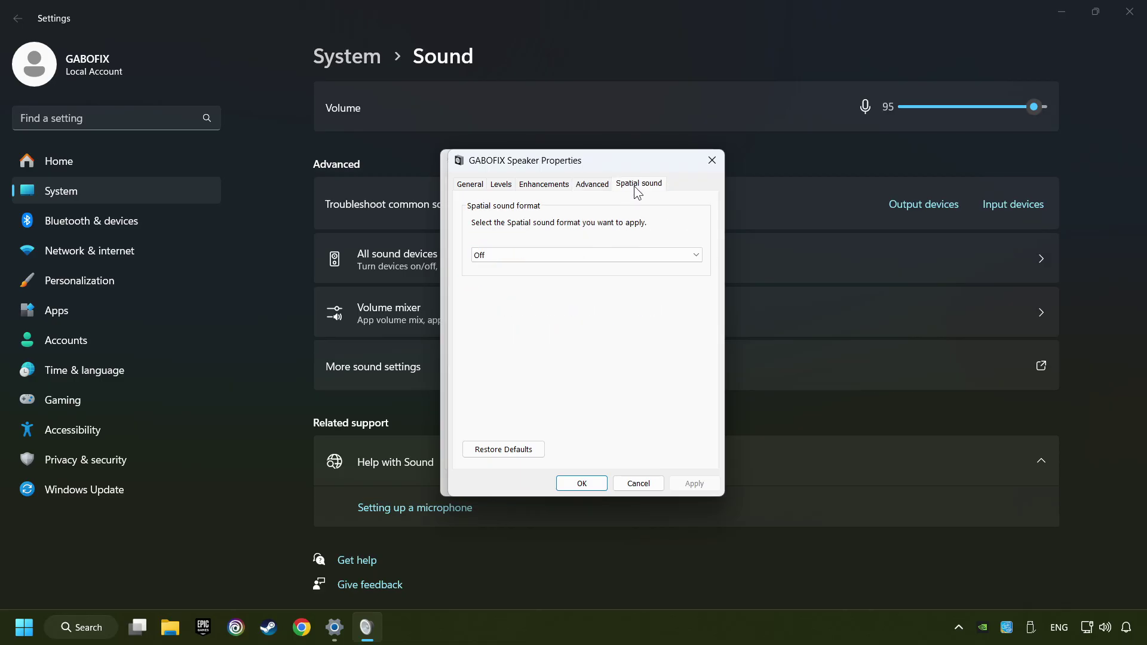
click(606, 256)
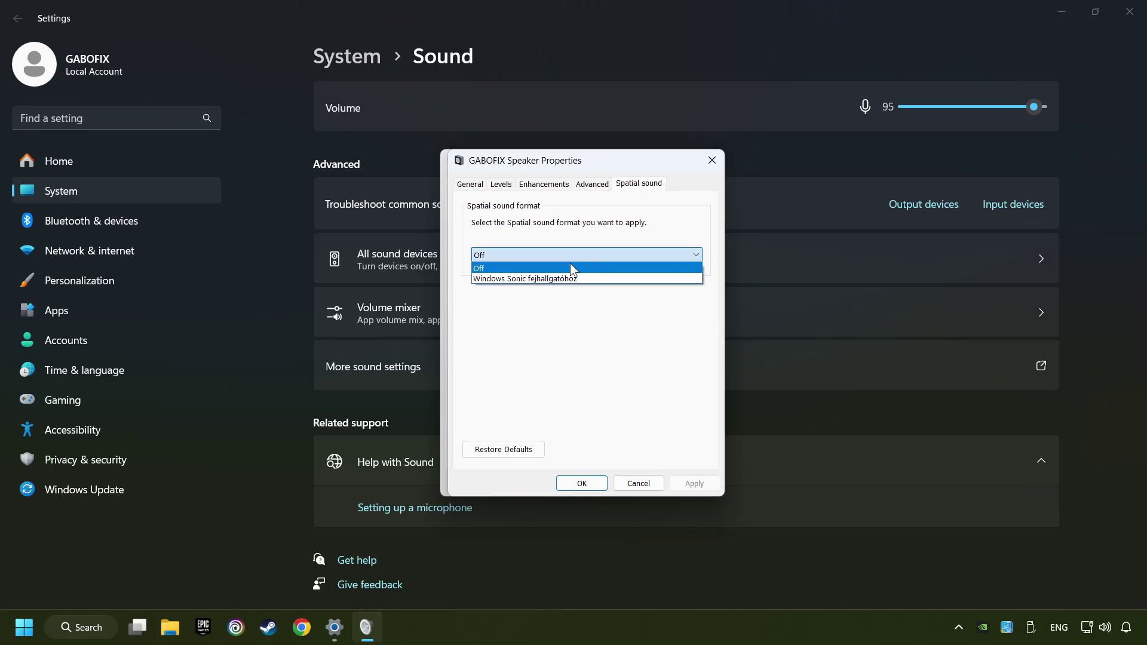
click(518, 268)
click(694, 484)
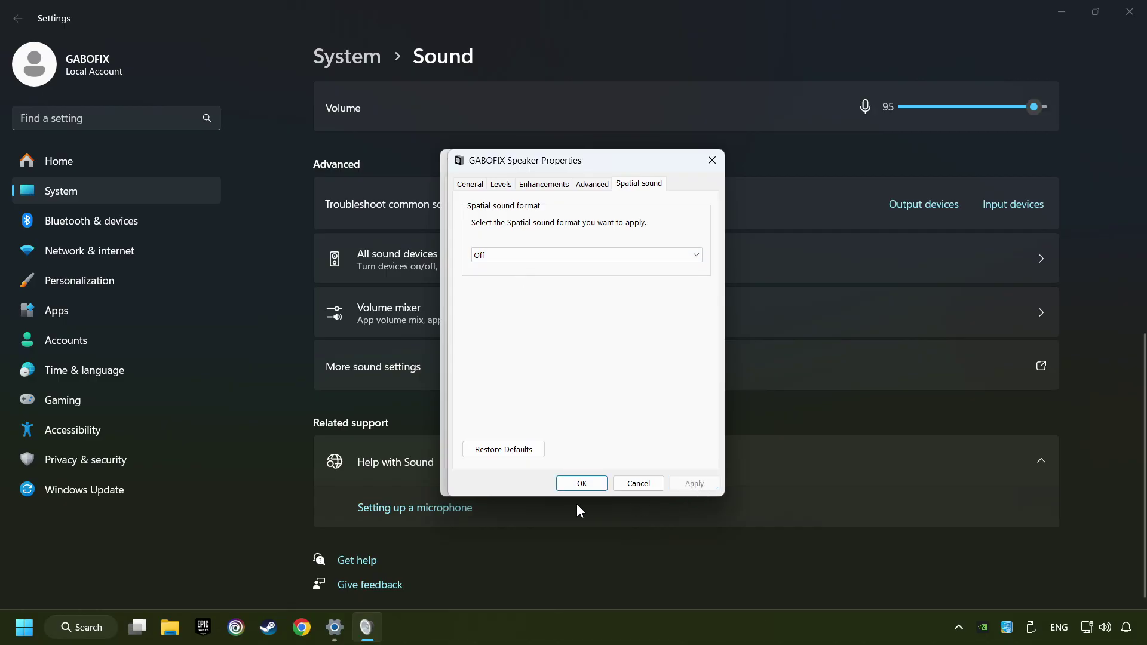
click(586, 485)
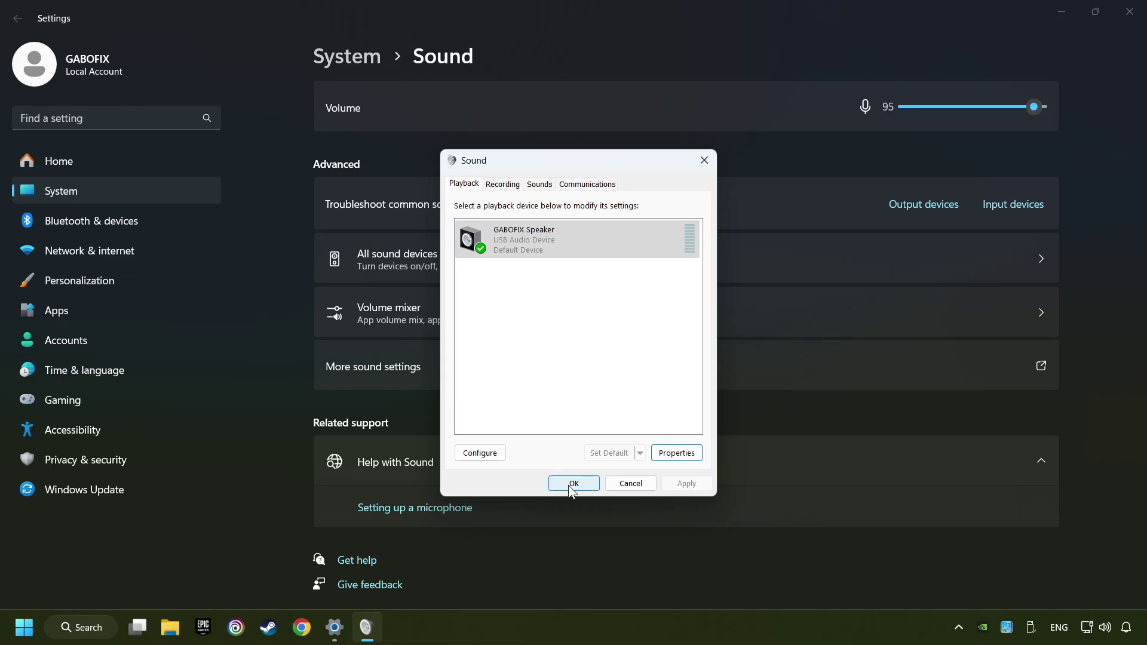
Close the Sound dialog and the Settings window, then show the Start menu's power options
click(568, 485)
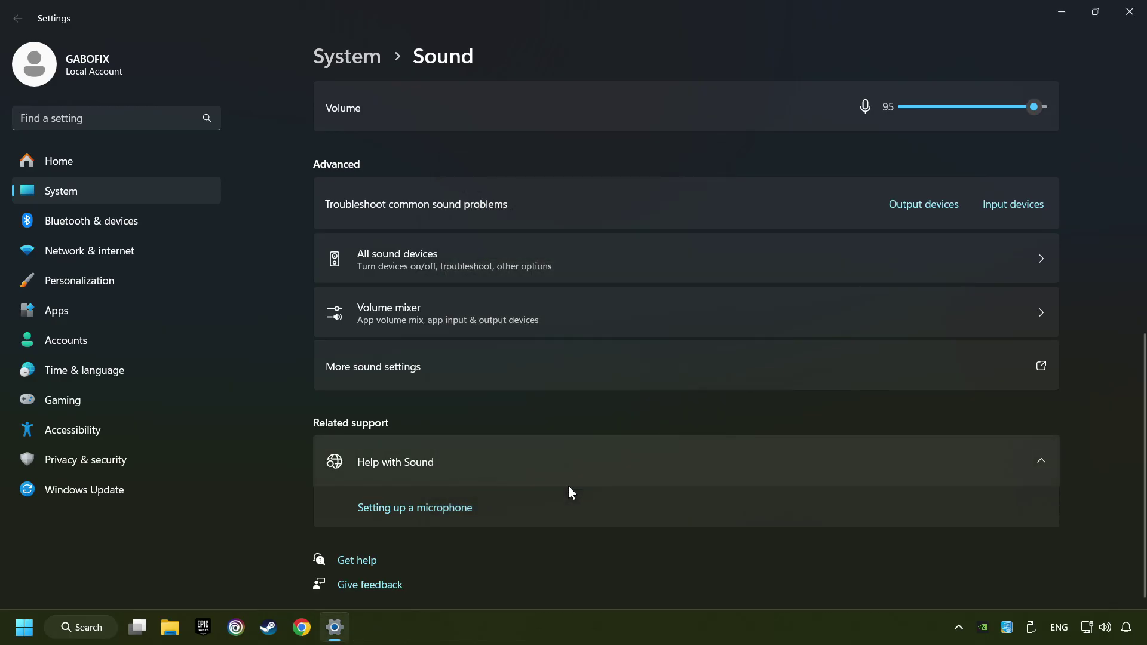
click(1129, 11)
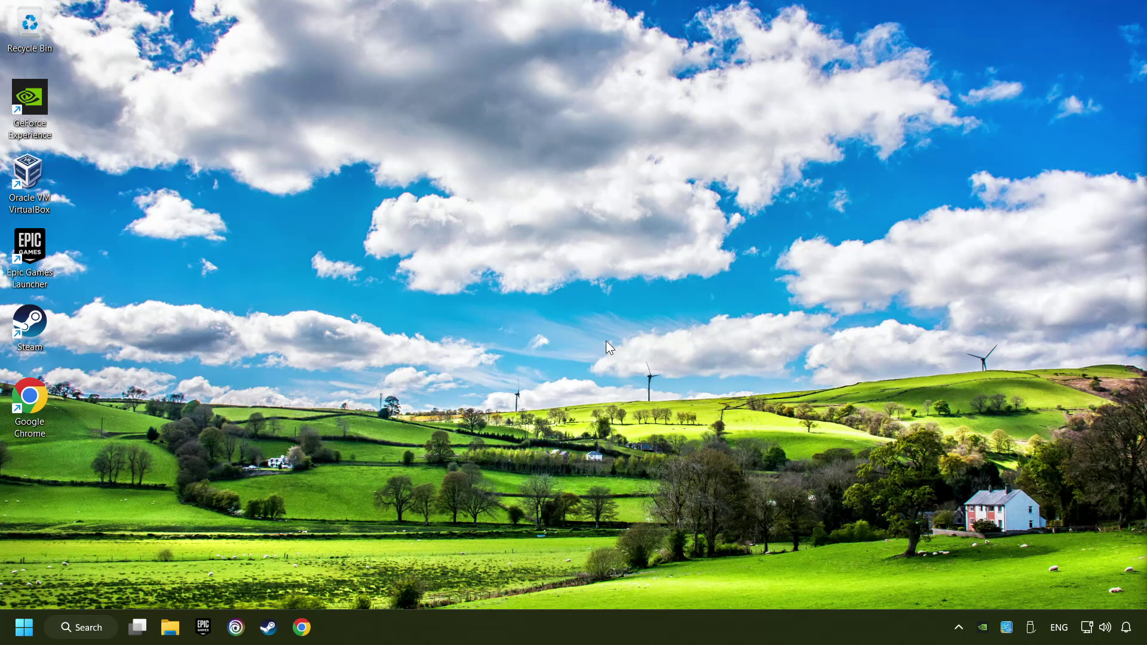
click(24, 627)
click(434, 576)
Open Device Manager maximised and bring up USB Audio Device's actions under Sound, video and game controllers
click(90, 632)
text(devic)
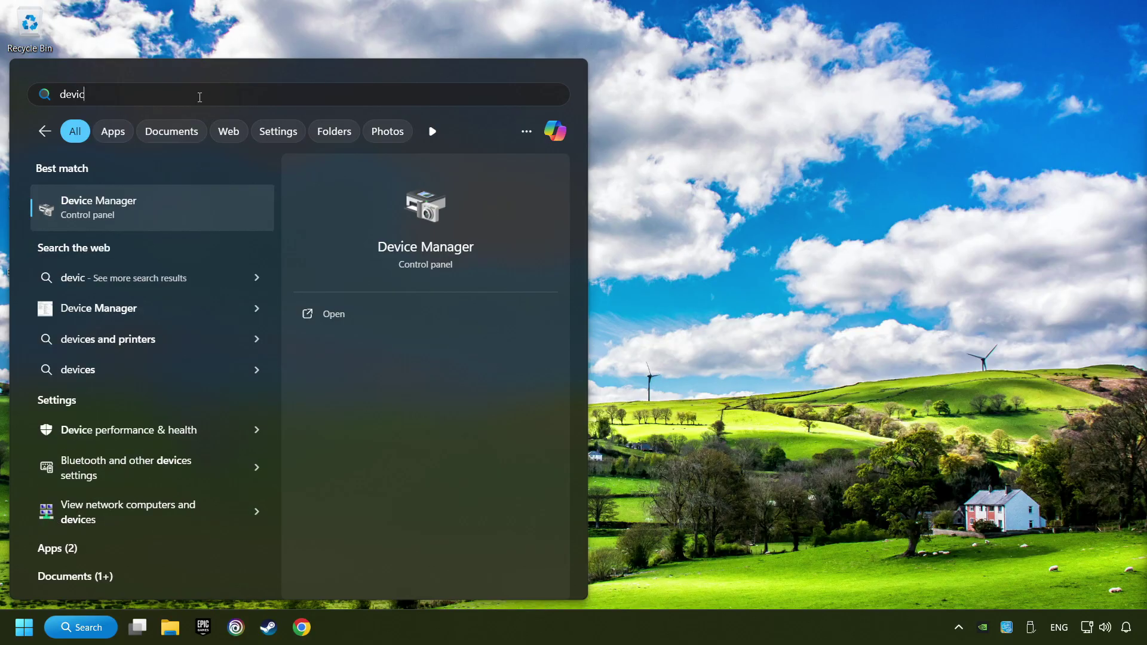
text(e manager)
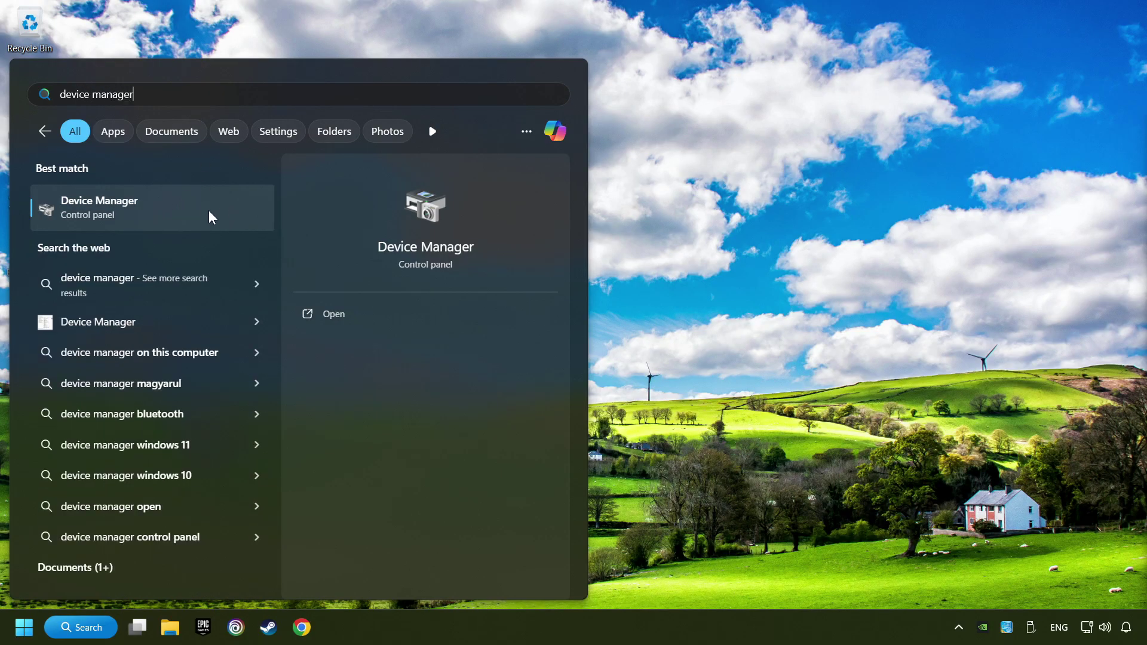
click(227, 214)
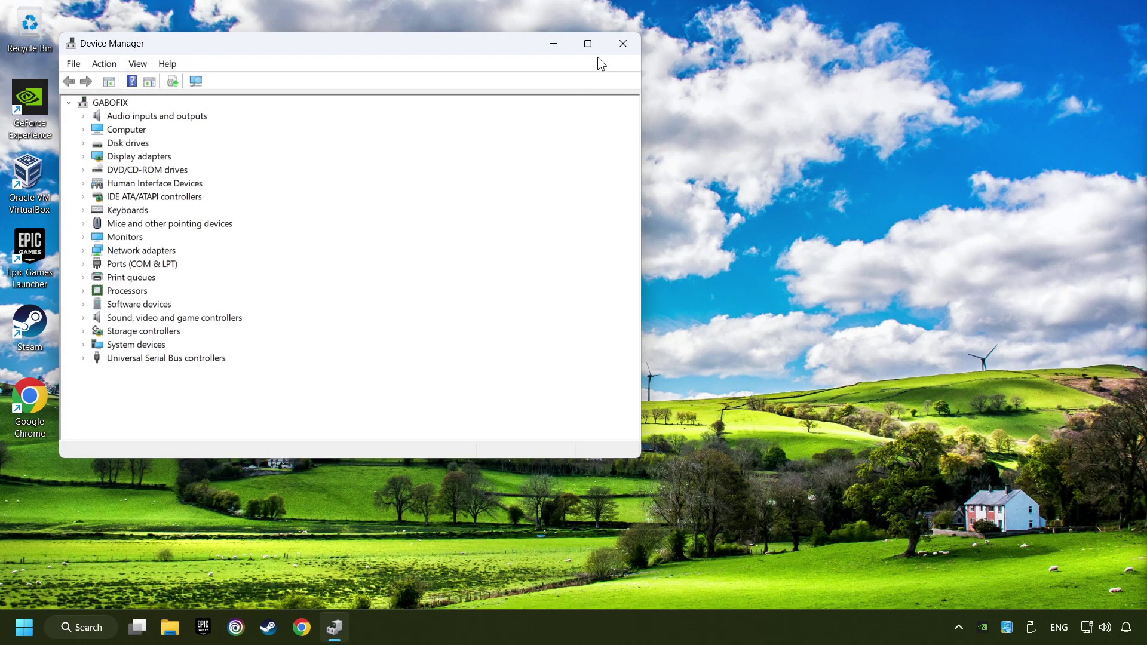
double_click(596, 51)
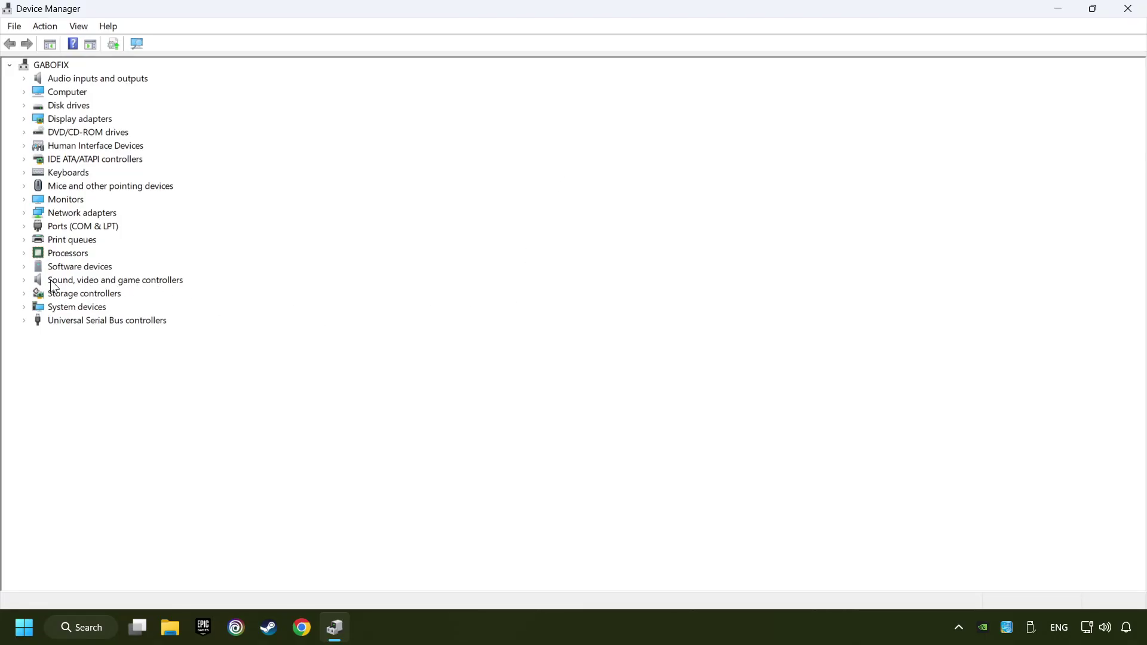
click(26, 279)
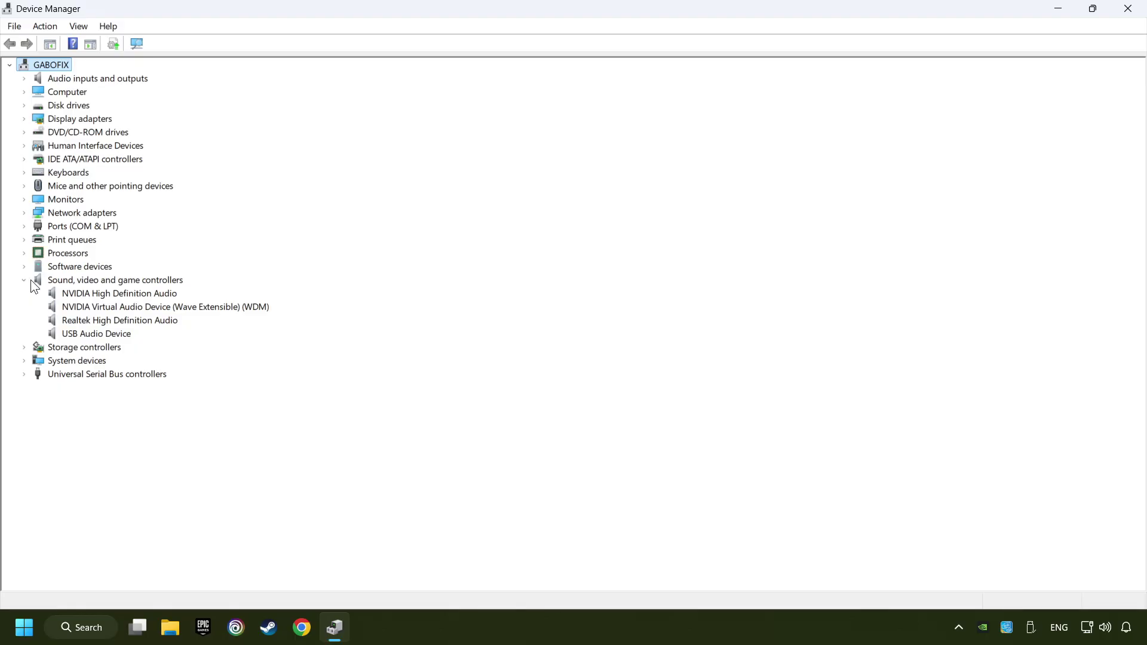
right_click(73, 335)
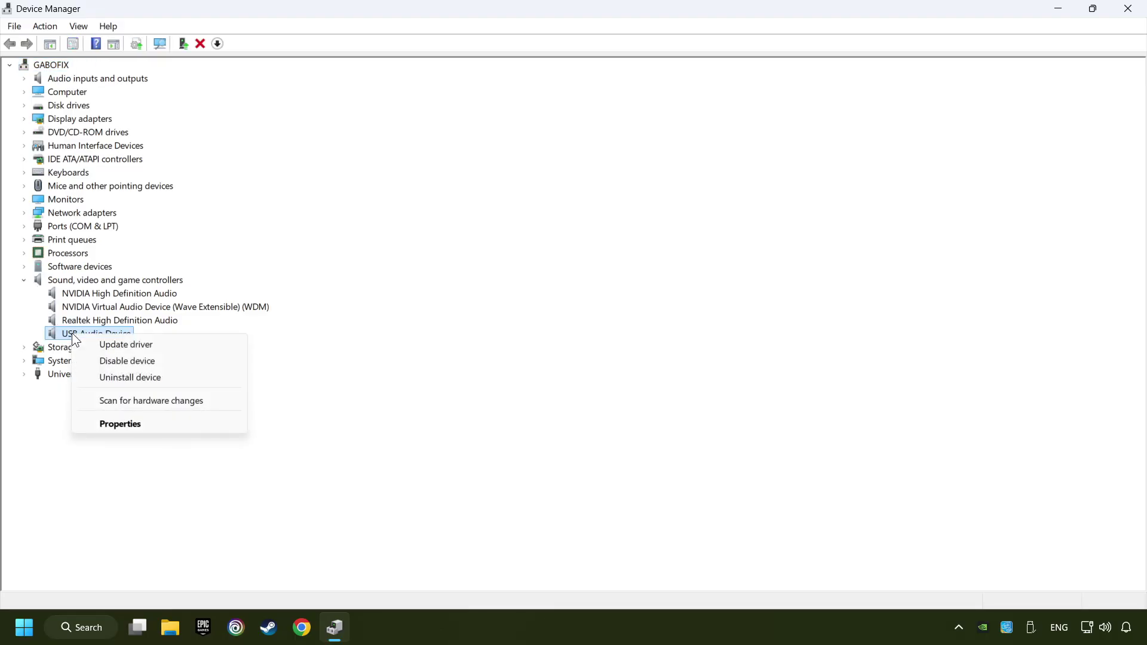
Reinstall the USB Audio Device driver by picking it from the compatible drivers list
click(201, 346)
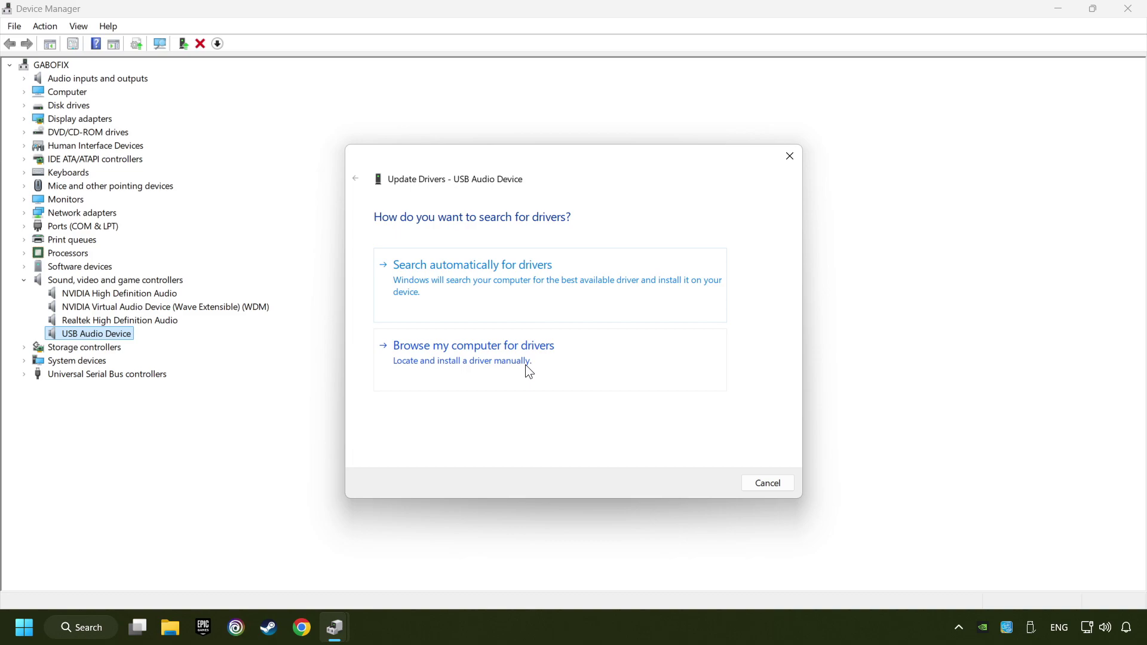
click(542, 366)
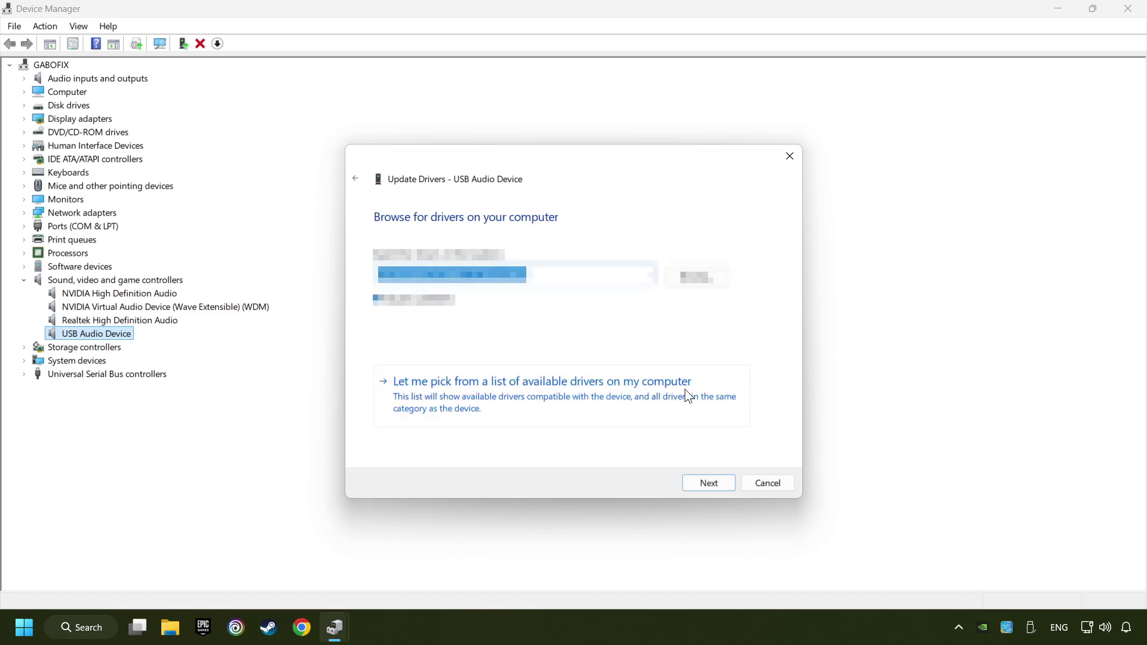
click(544, 402)
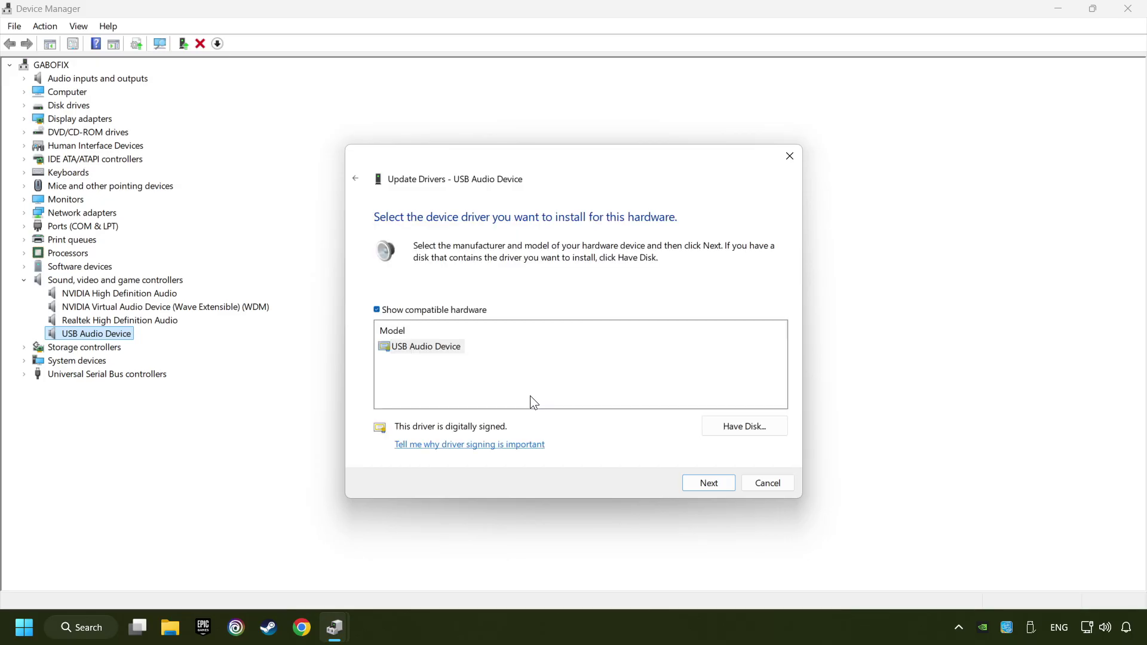
click(406, 351)
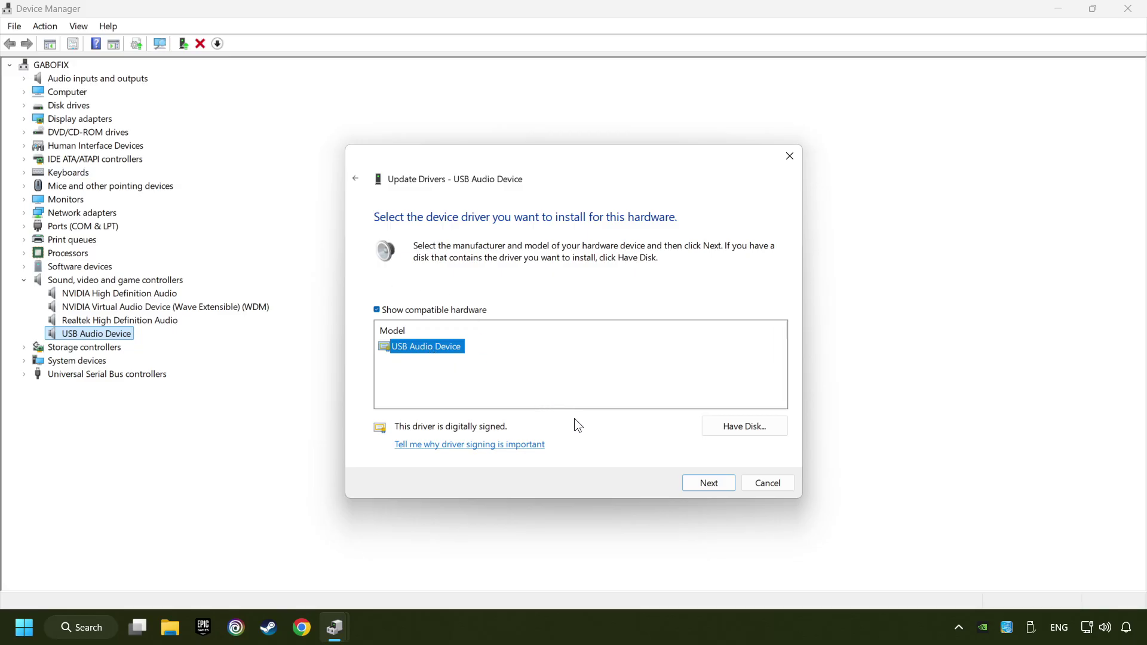
click(711, 486)
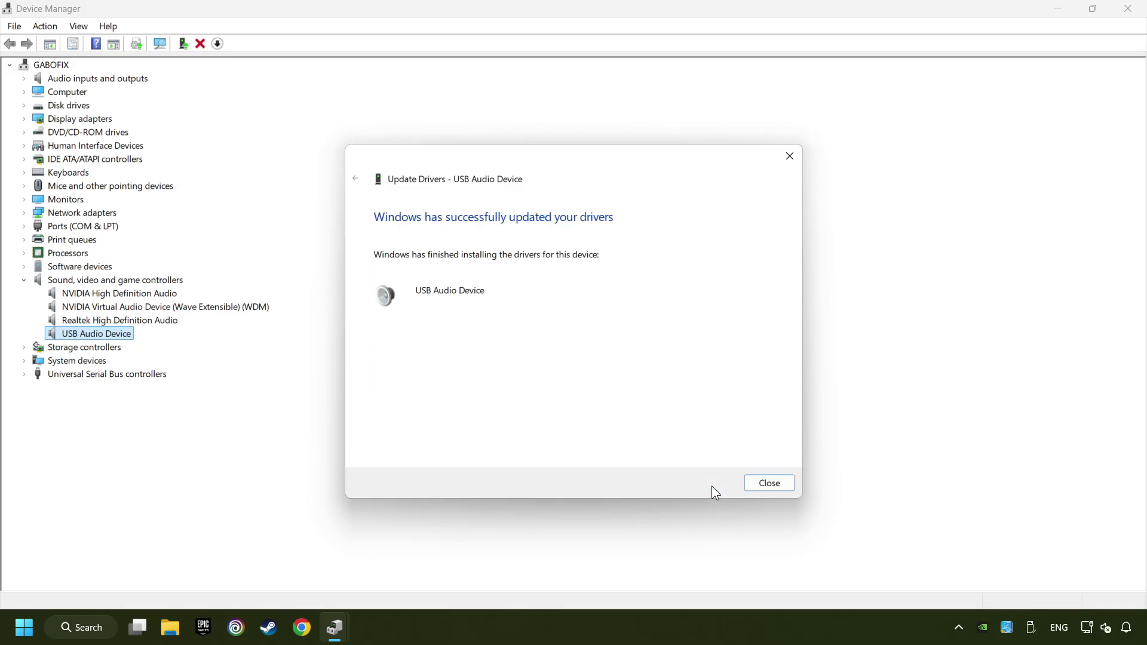
Close the driver wizard and Device Manager, then show the Start menu's restart options
click(777, 492)
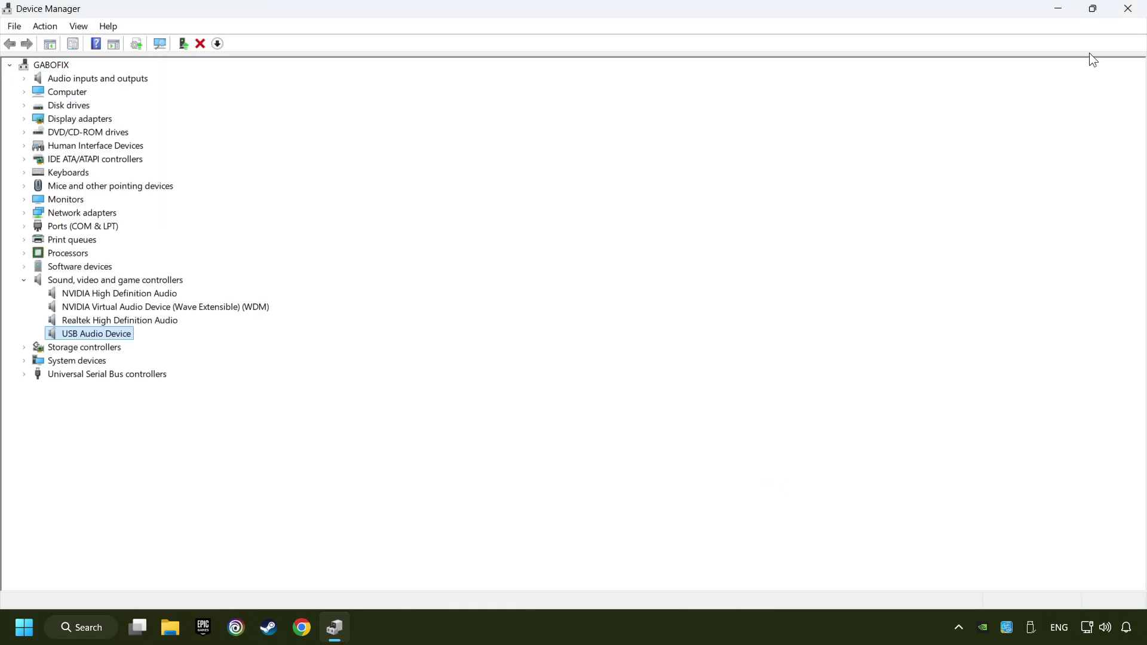
click(1128, 22)
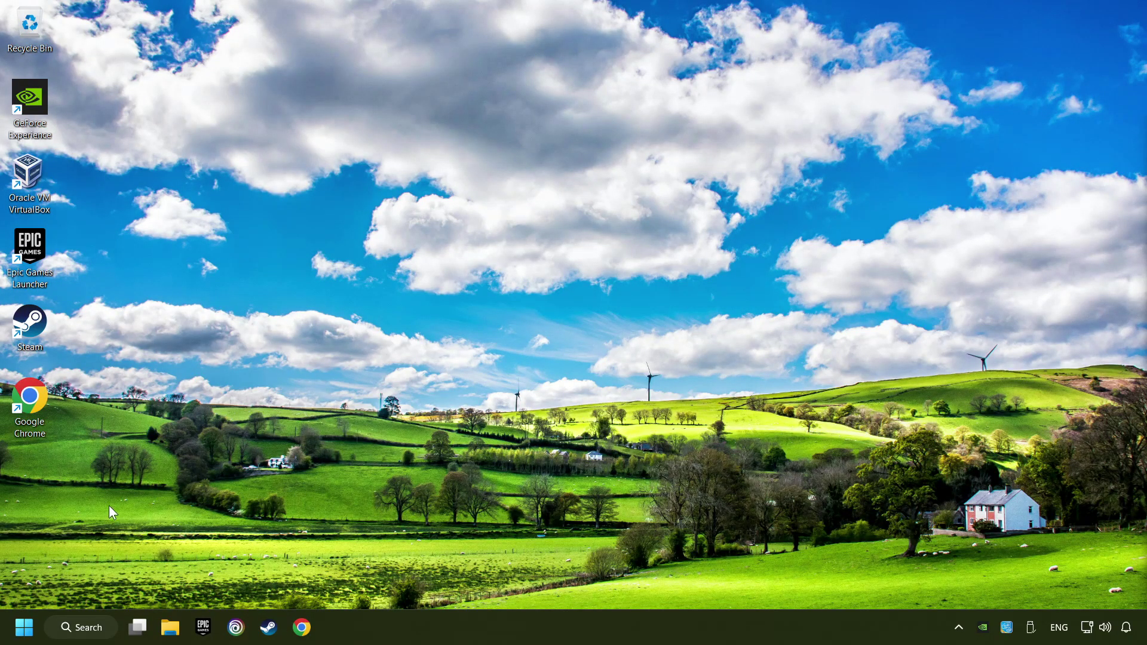
click(23, 627)
click(422, 568)
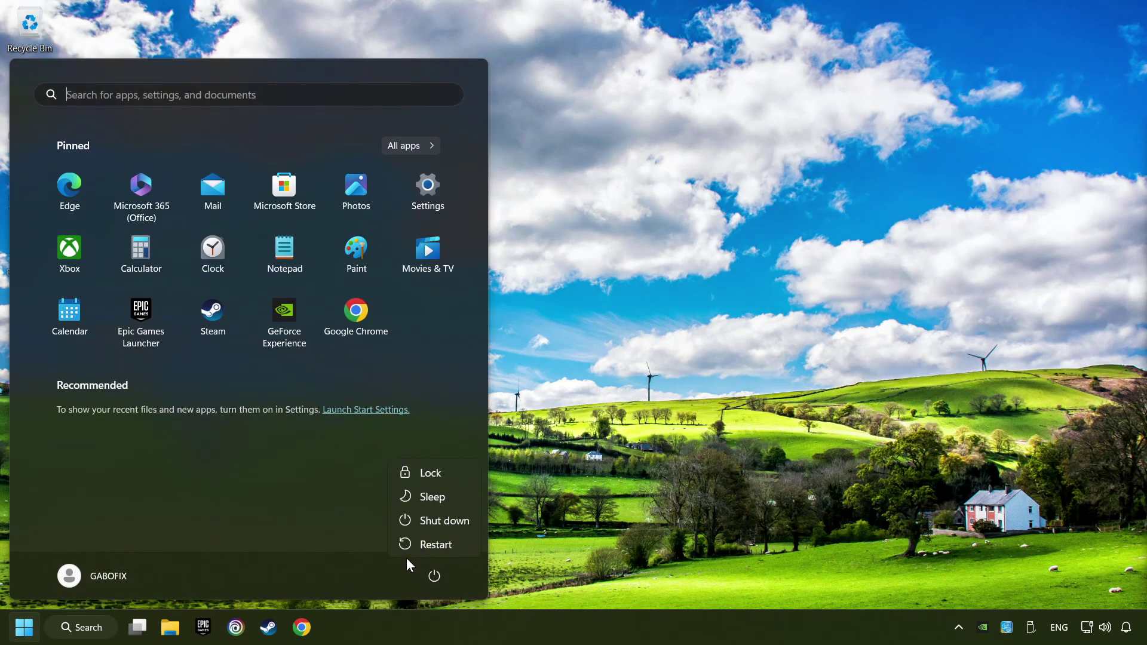